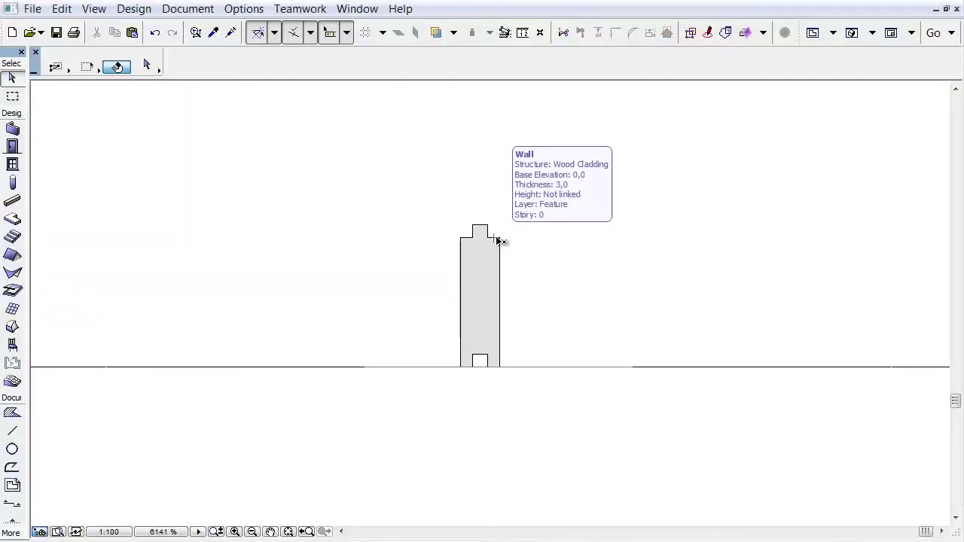
- Select the 3,0-thick Wood Cladding wall on the floor plan and bring up its context menu
click(499, 241)
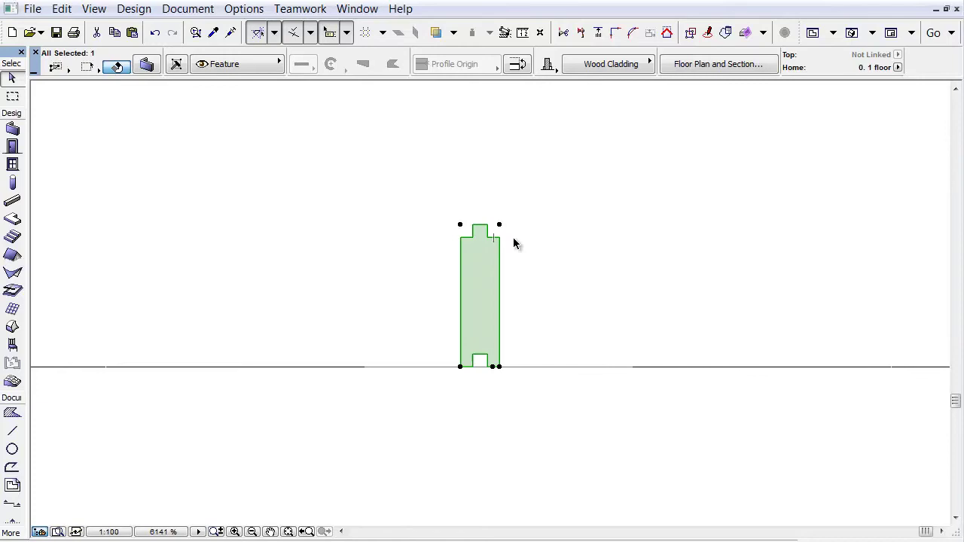
right_click(372, 149)
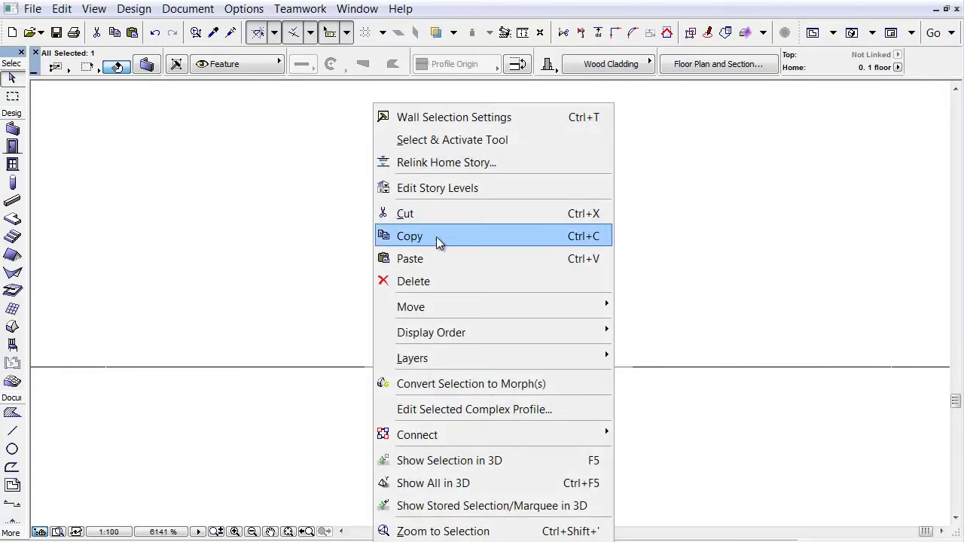
- Open the wall's complex profile editor, then select the cladding board fill and bring up its commands
click(518, 409)
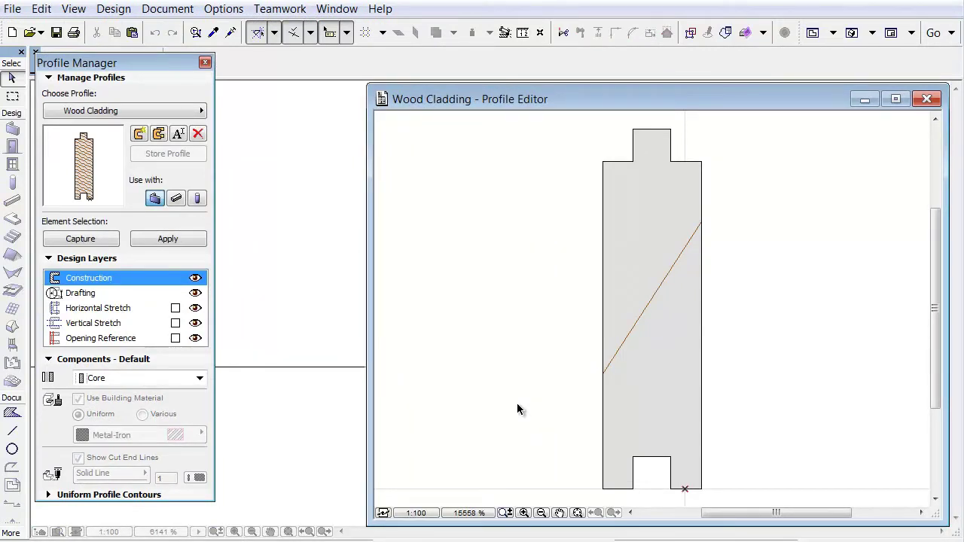
scroll(636, 281, down, 2)
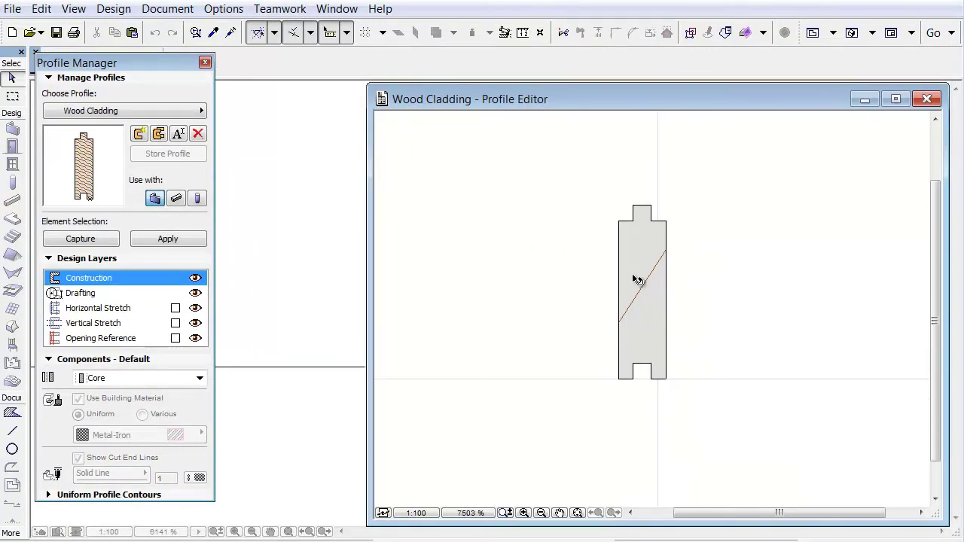
scroll(637, 280, down, 3)
middle_drag(637, 281, 618, 427)
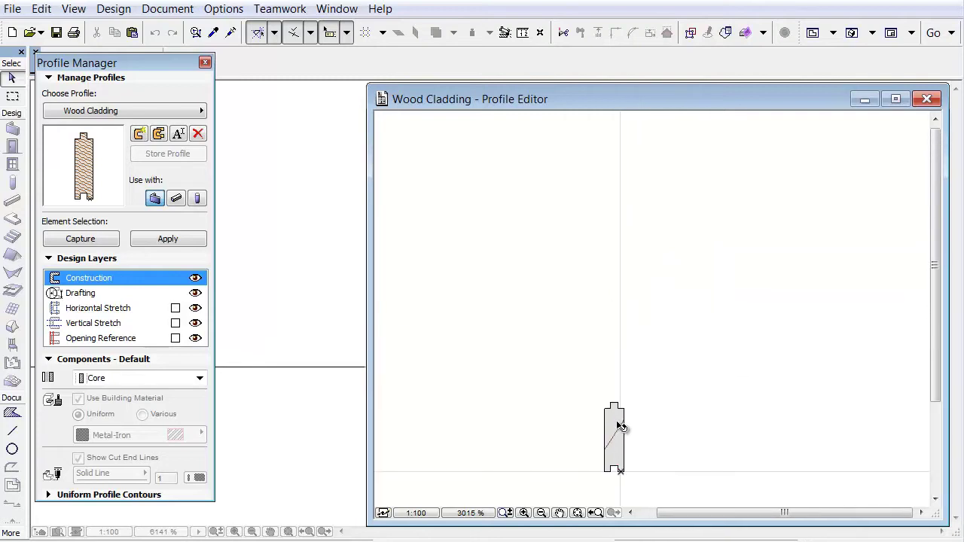
click(618, 428)
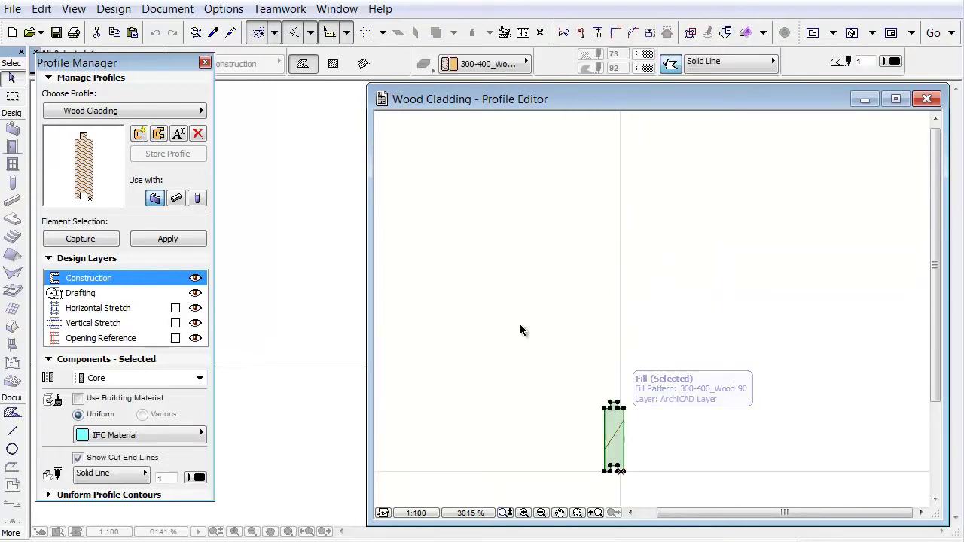
right_click(491, 290)
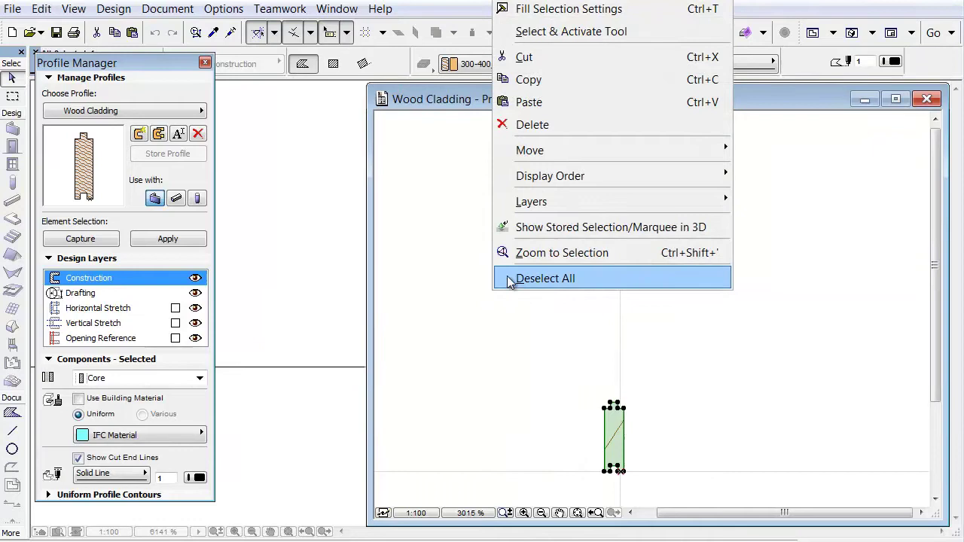
- Multiply the board into 5 incremental copies stacked above the original, then deselect them
mouse_move(620, 153)
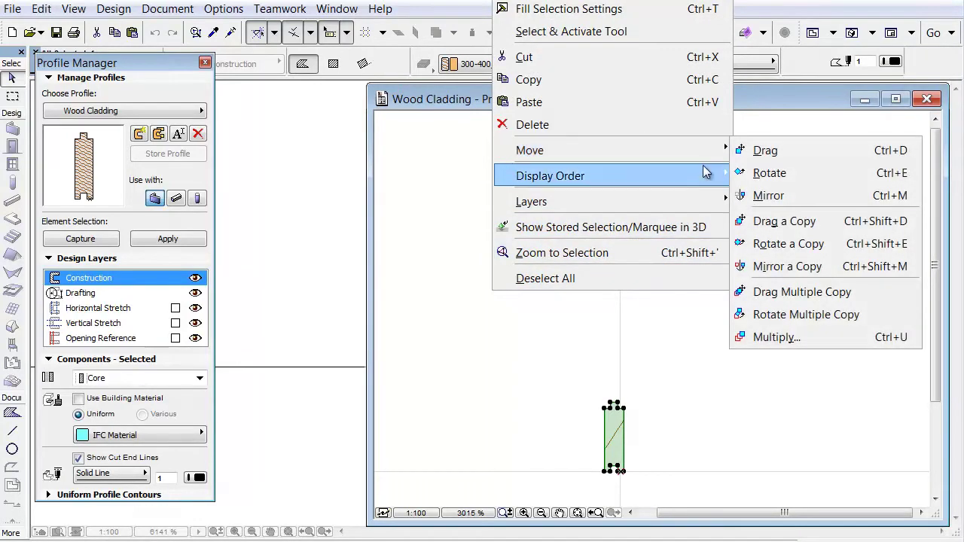
click(777, 338)
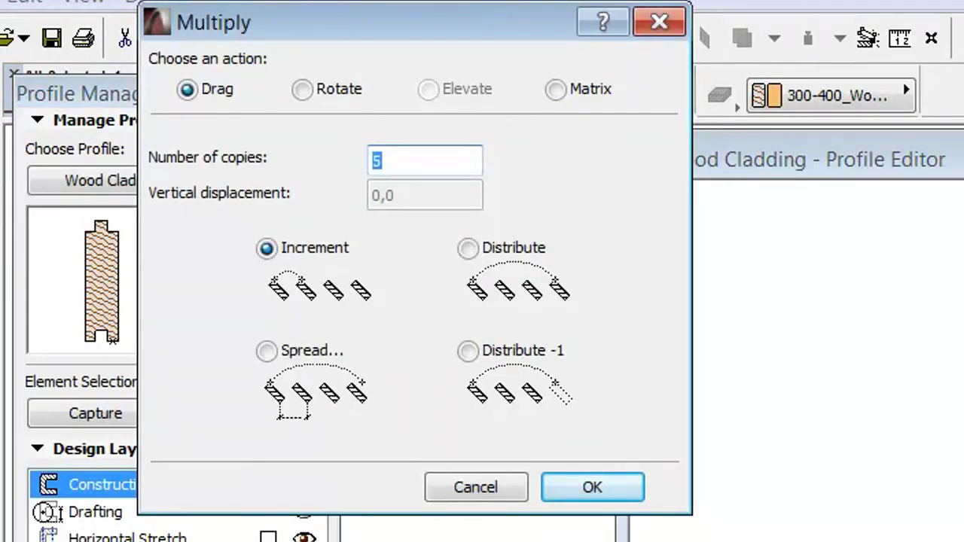
click(635, 486)
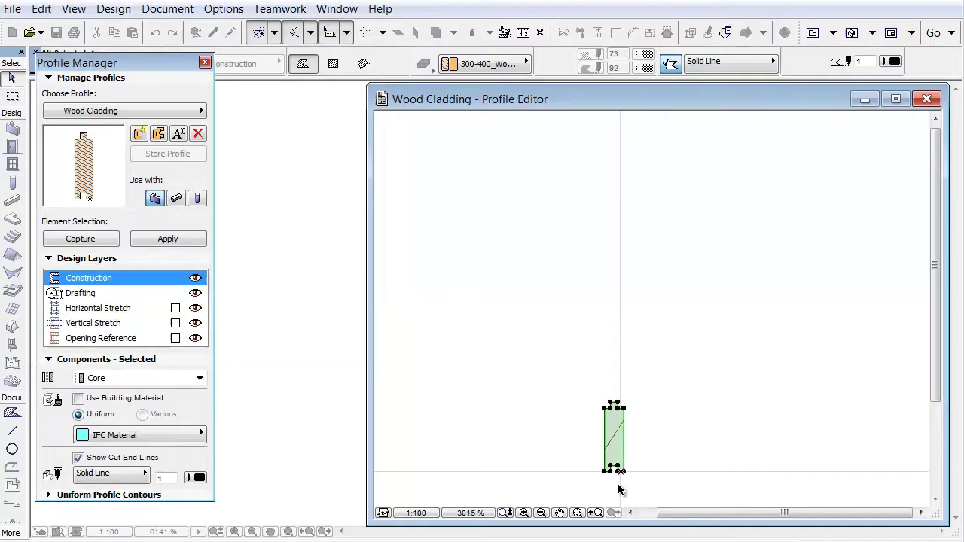
click(621, 472)
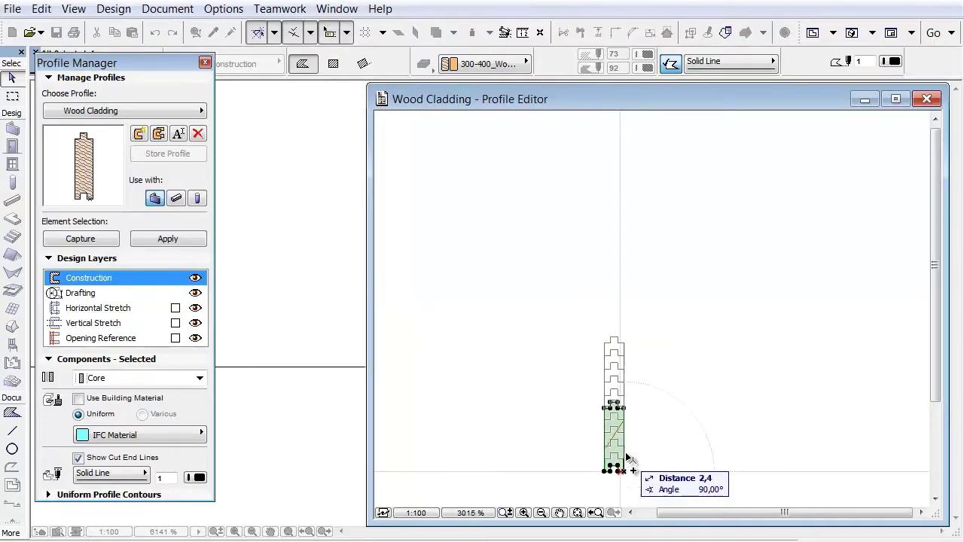
click(621, 408)
scroll(656, 386, down, 2)
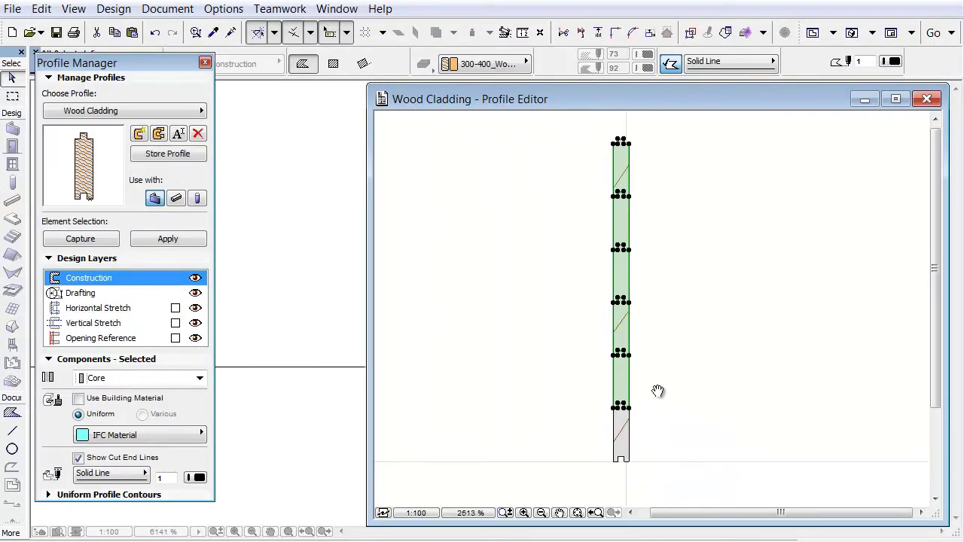
key(Escape)
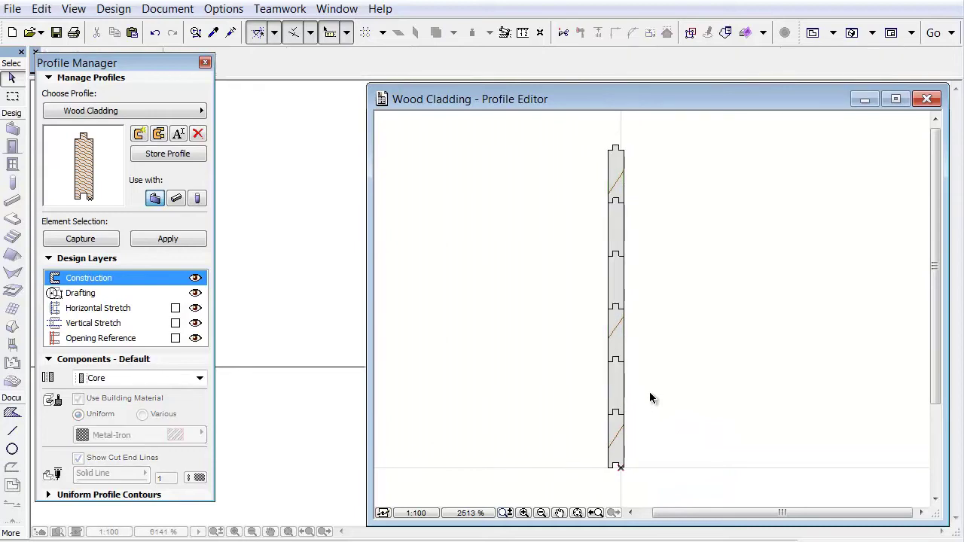
- Store the six-board stack as the Wood Cladding profile, close Profile Manager and inspect the updated wall
click(192, 155)
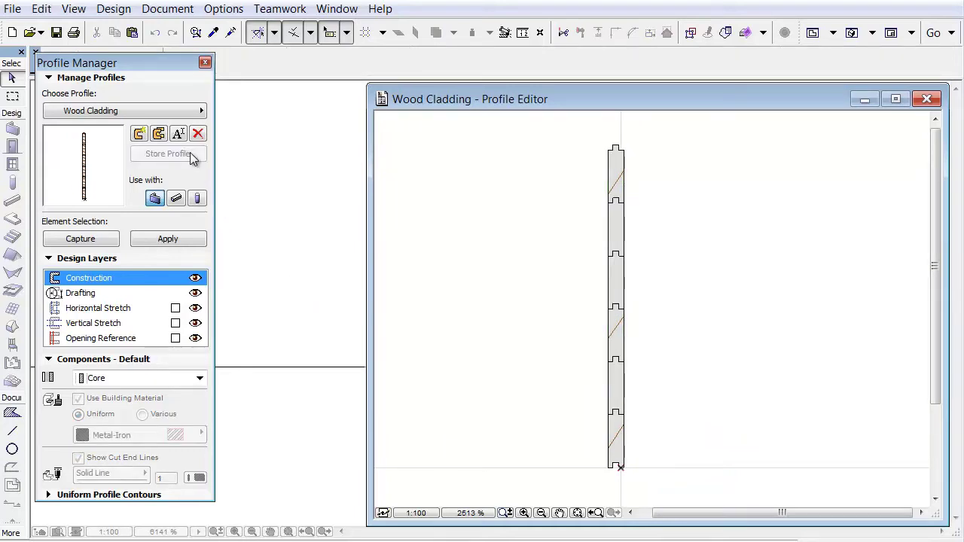
click(205, 63)
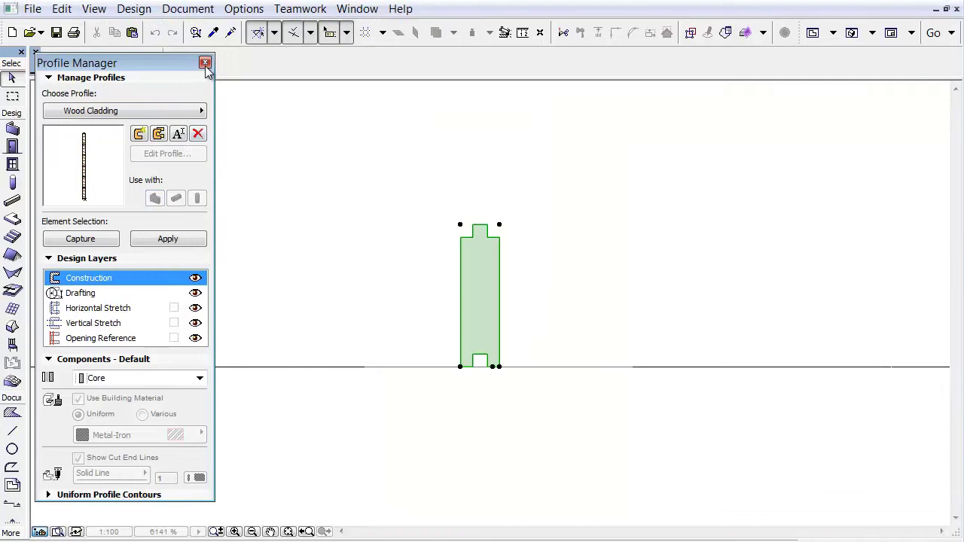
click(606, 209)
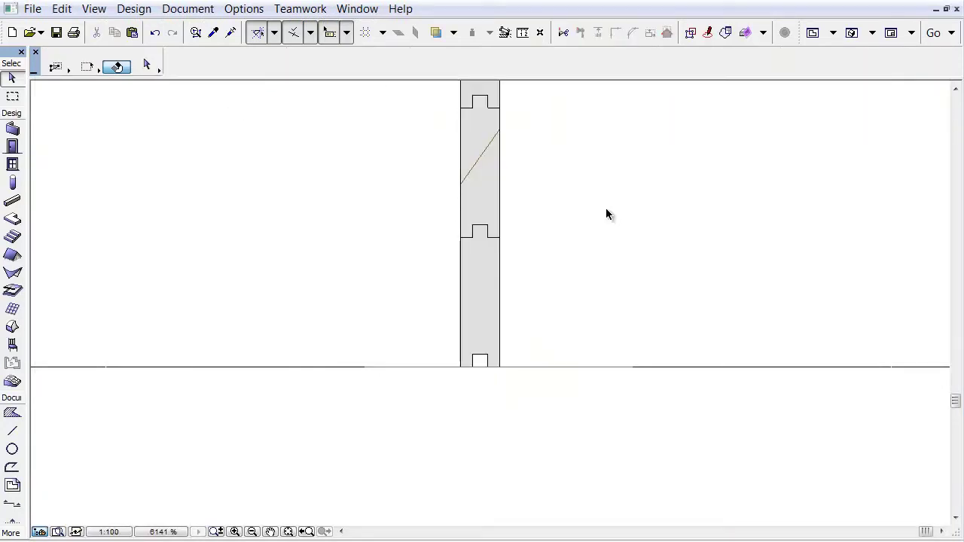
scroll(606, 211, down, 4)
middle_drag(611, 216, 568, 415)
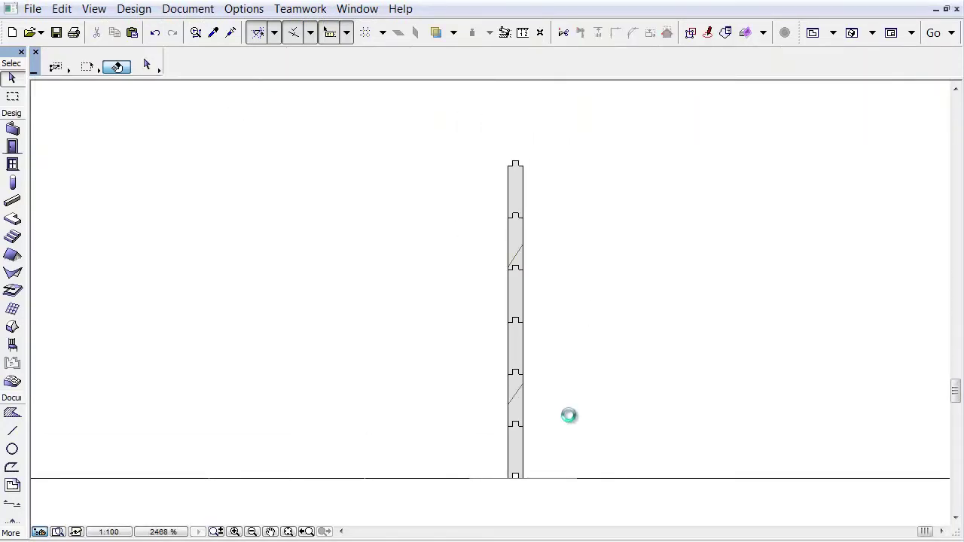
click(520, 233)
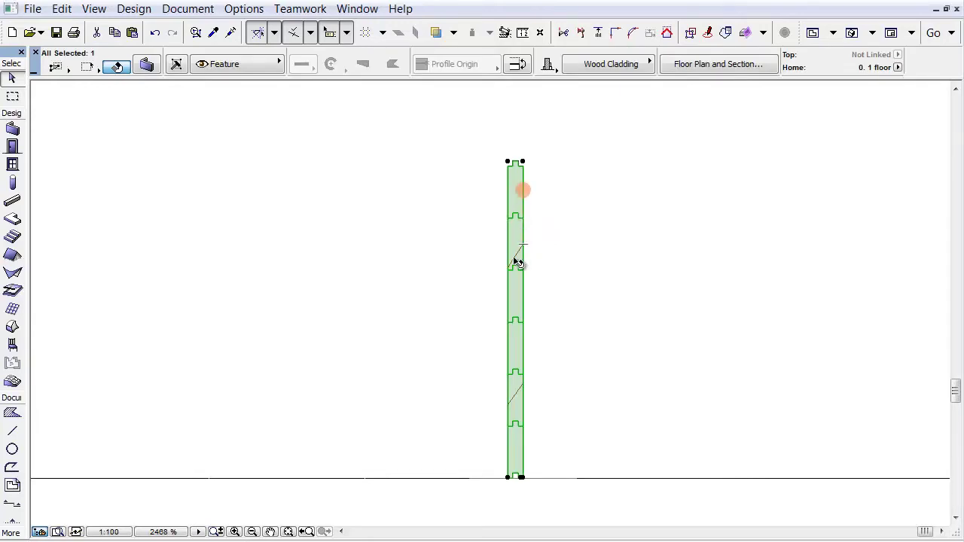
scroll(517, 282, up, 3)
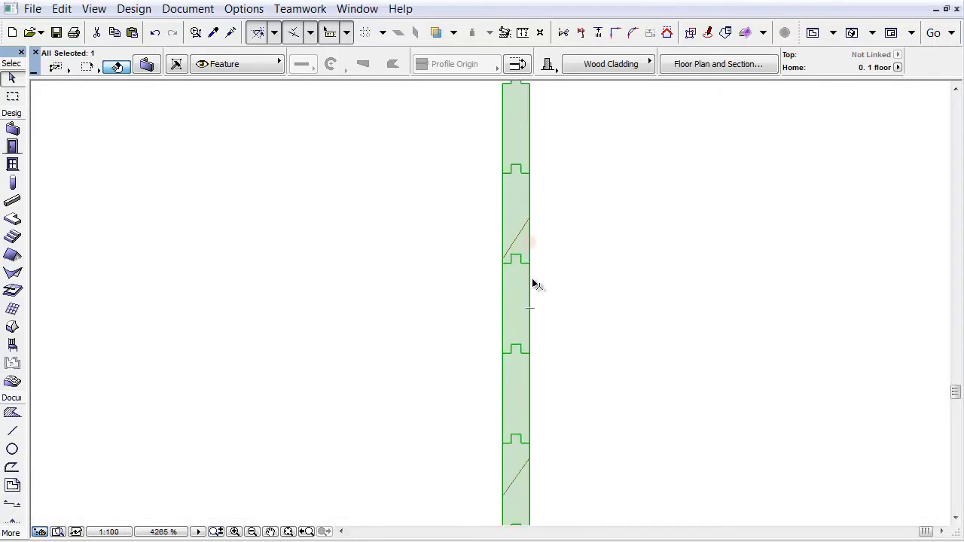
click(550, 284)
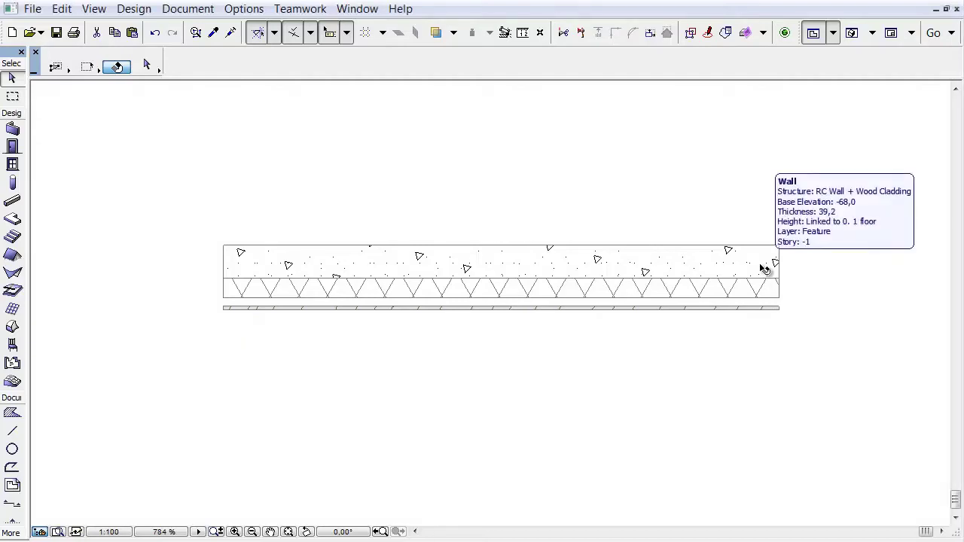
- Select the 39,2-thick RC Wall + Wood Cladding wall and open its composite structure definition
click(760, 265)
right_click(410, 271)
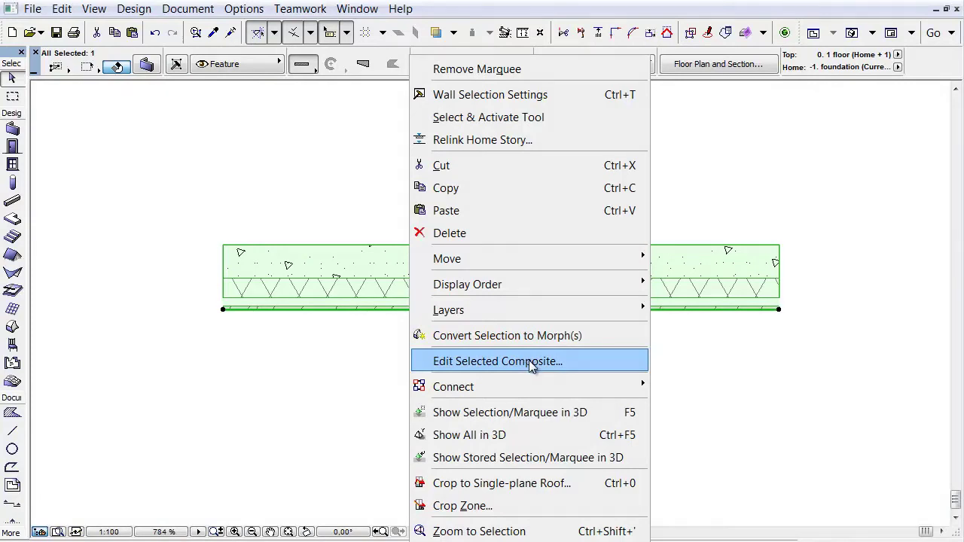
click(581, 363)
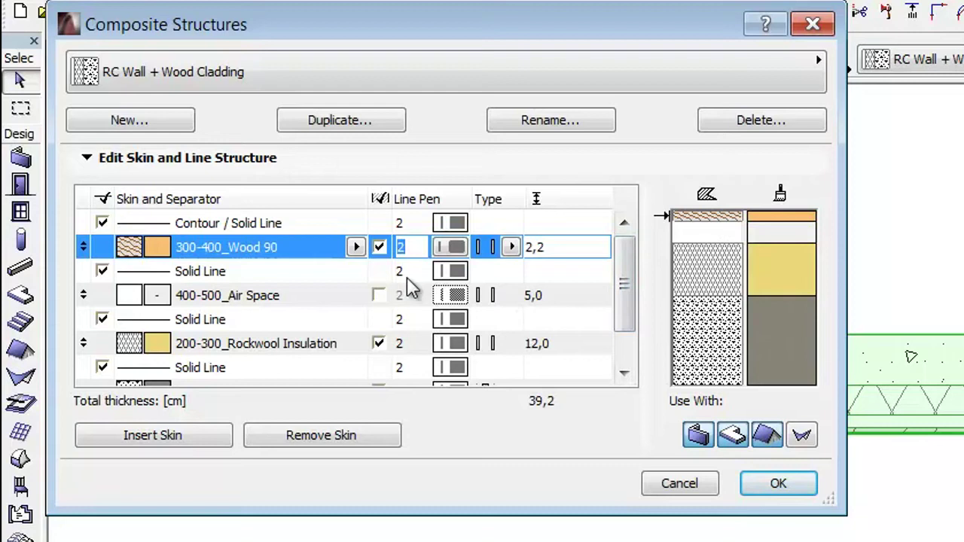
- Turn off the end lines of the 400-500_Air Space skin and confirm the composite
click(384, 303)
click(382, 299)
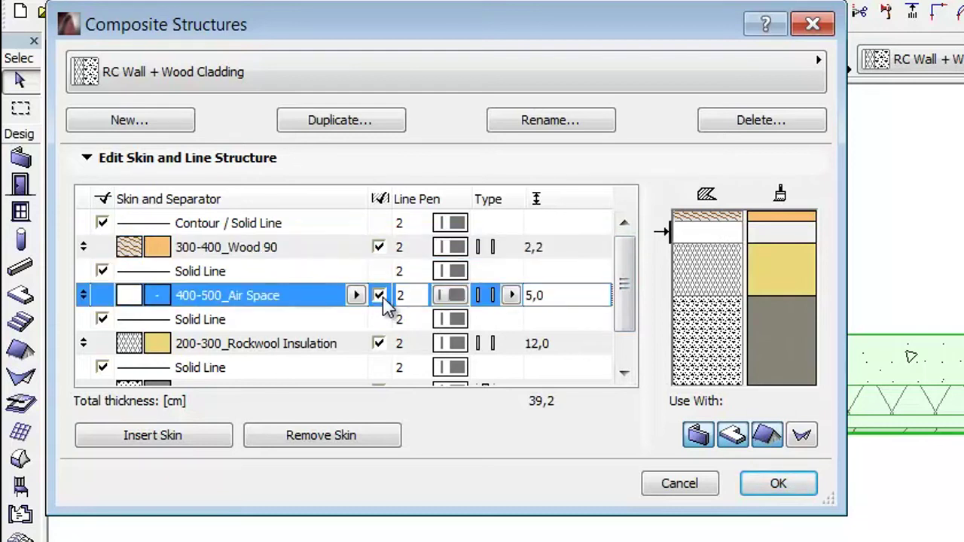
click(382, 299)
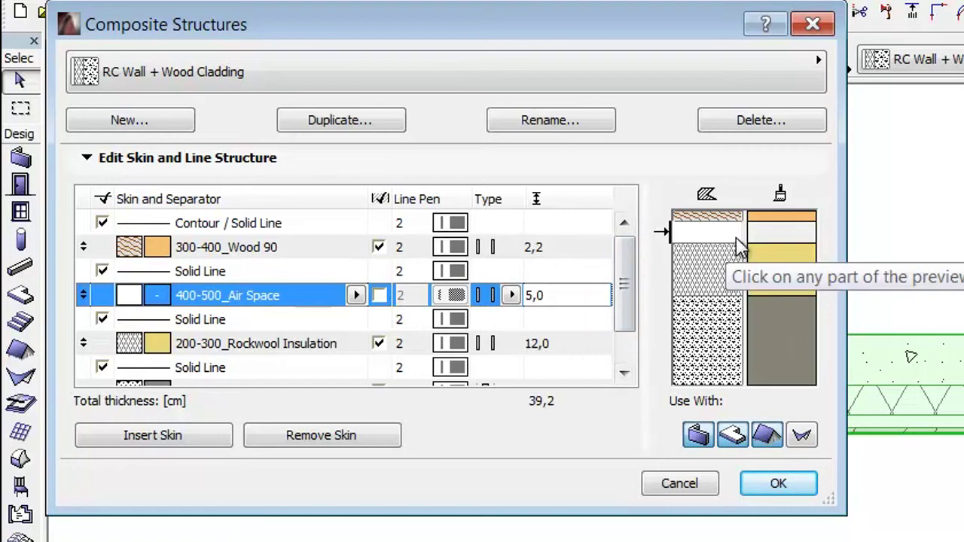
click(788, 489)
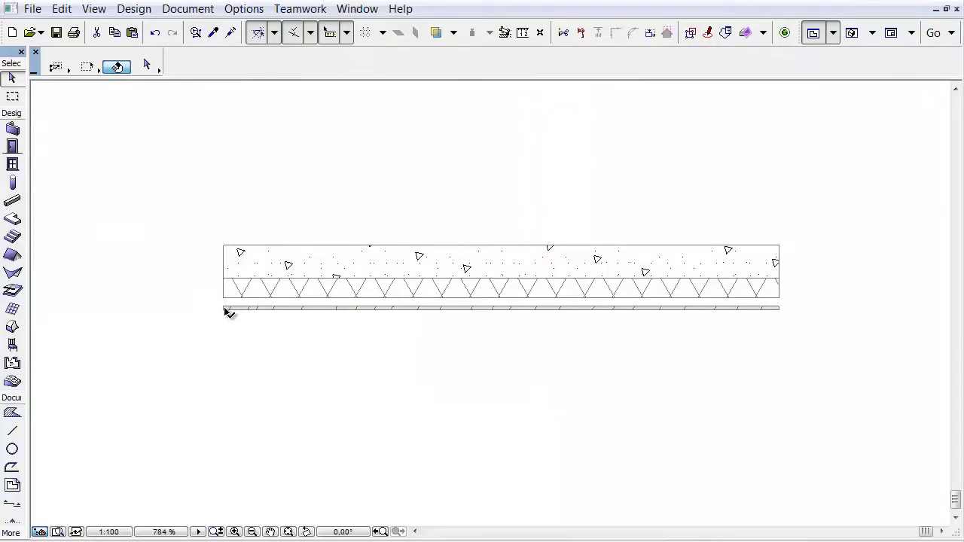
- Switch the selected wall's structure from composite to Complex Profile in the Info Box
click(247, 285)
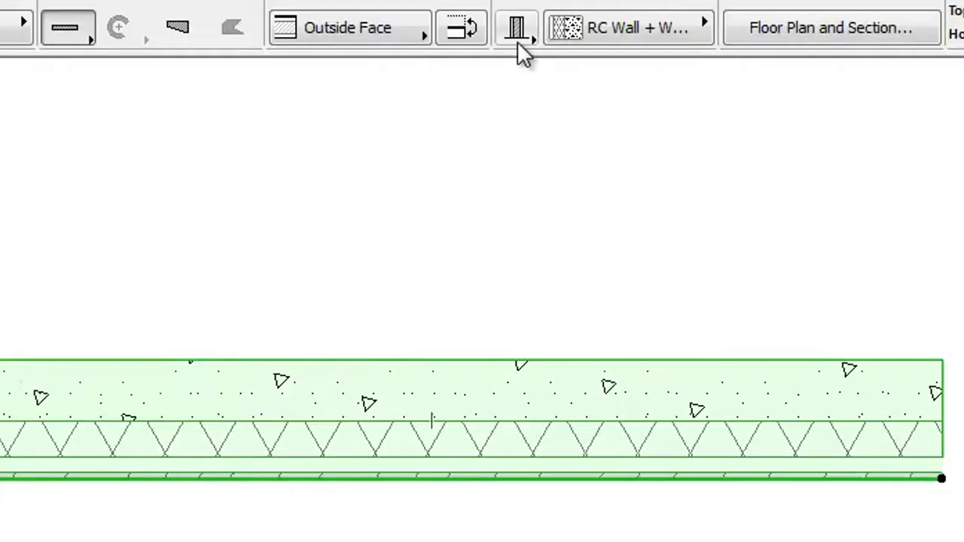
click(518, 37)
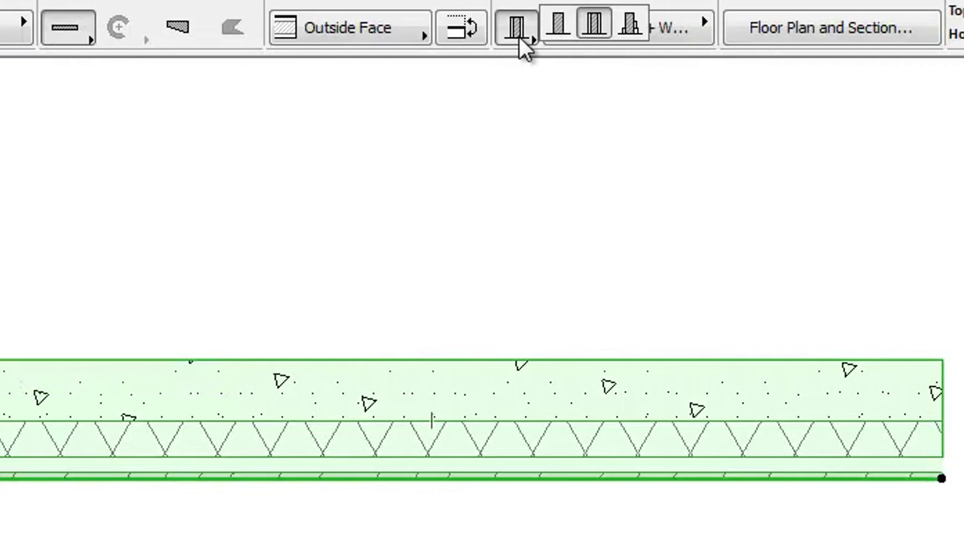
click(628, 28)
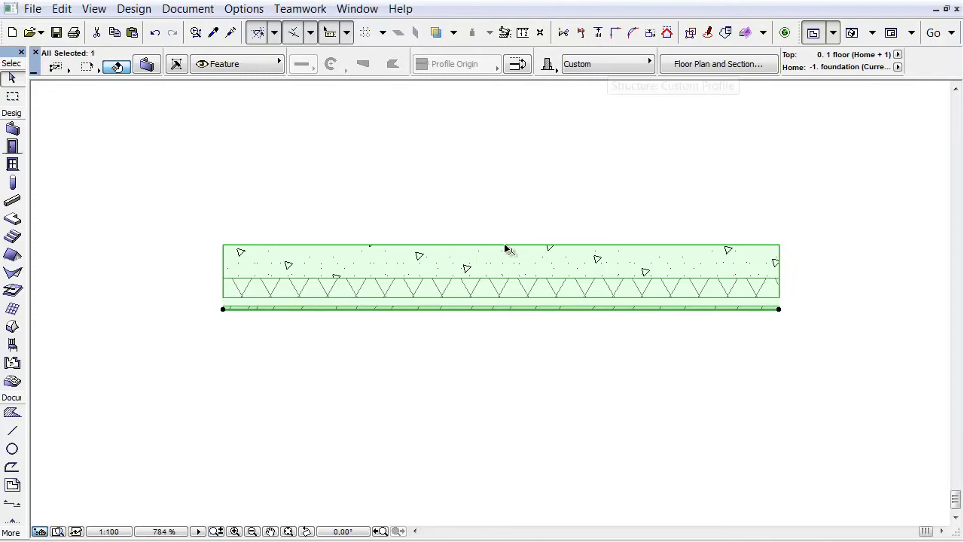
- Open the wall's new complex profile in the Profile Editor
click(442, 258)
right_click(440, 256)
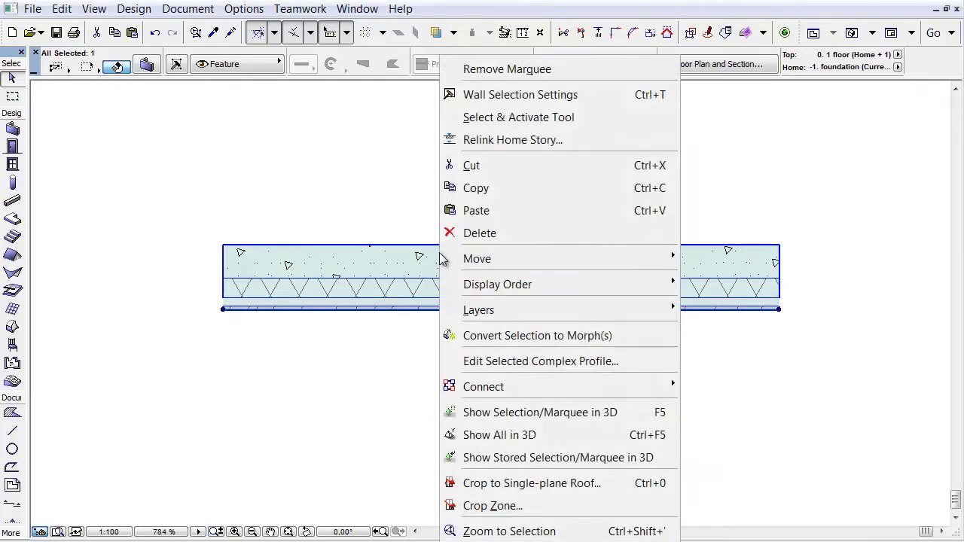
click(631, 363)
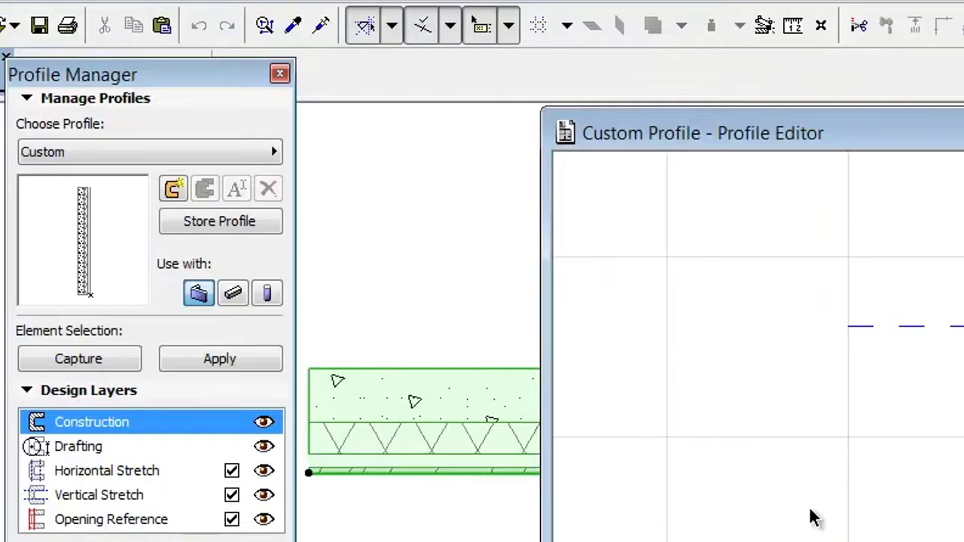
- Store the profile as 'RC Wall + Wood Cladding Profile' and turn off Horizontal Stretch
click(266, 222)
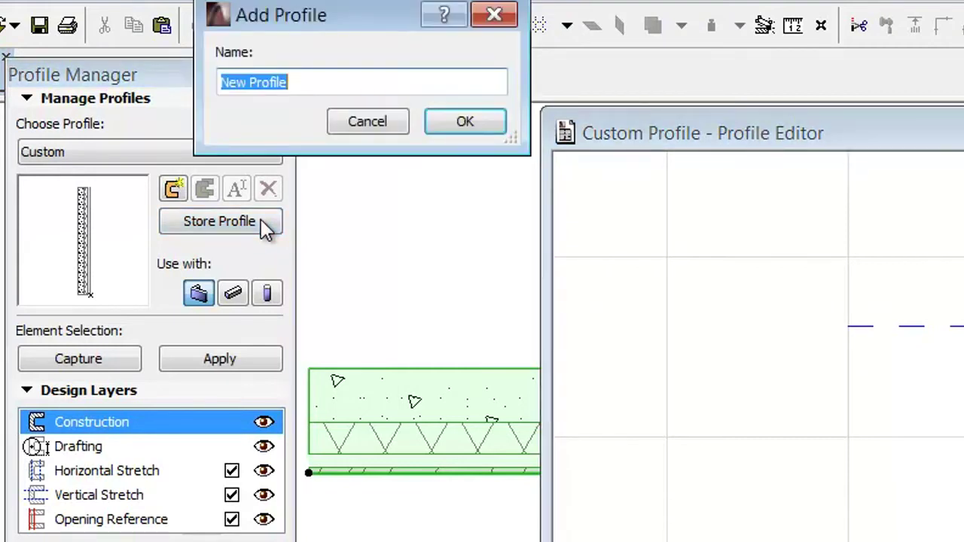
text(RC Wall + Wood Cladding Profile)
click(494, 121)
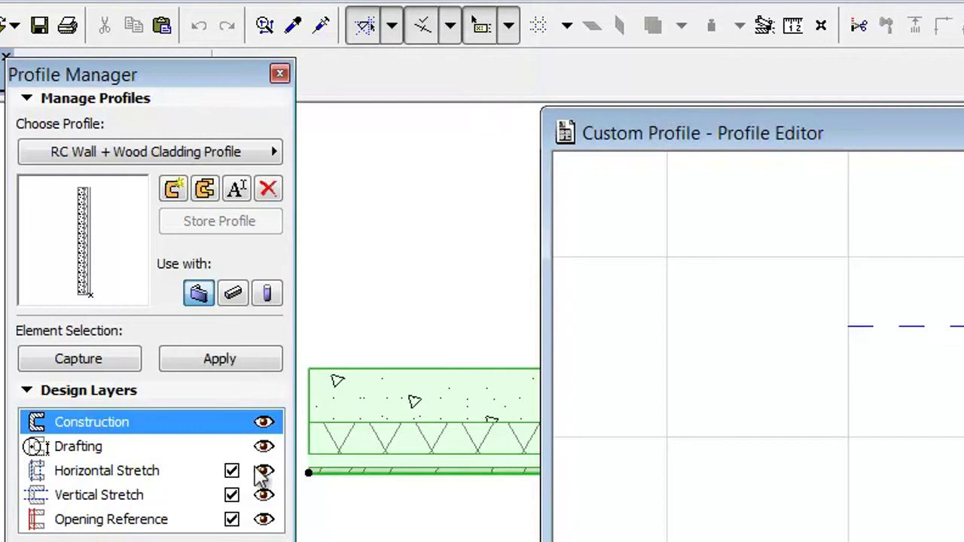
click(231, 471)
- Turn off Vertical Stretch and Opening Reference, then zoom in on the profile top
click(232, 495)
click(231, 519)
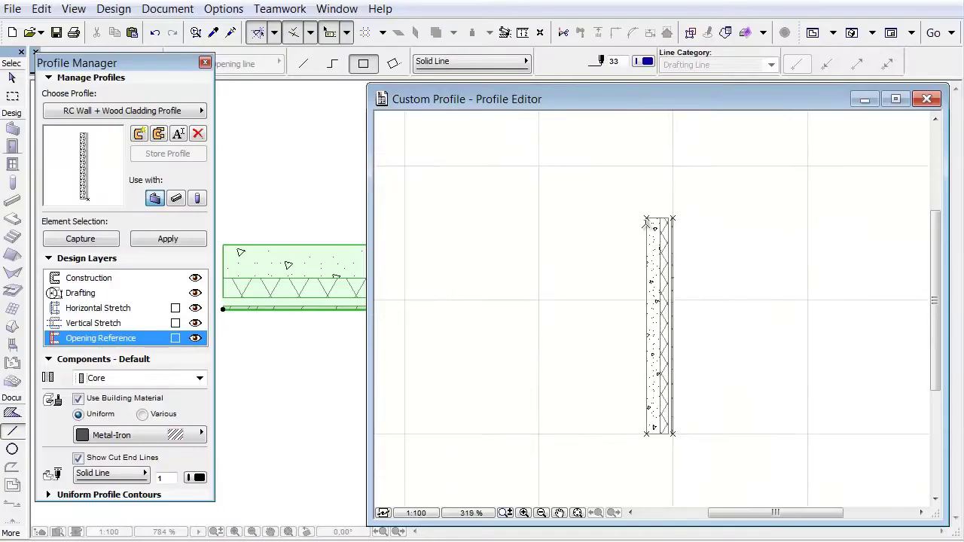
scroll(911, 325, up, 5)
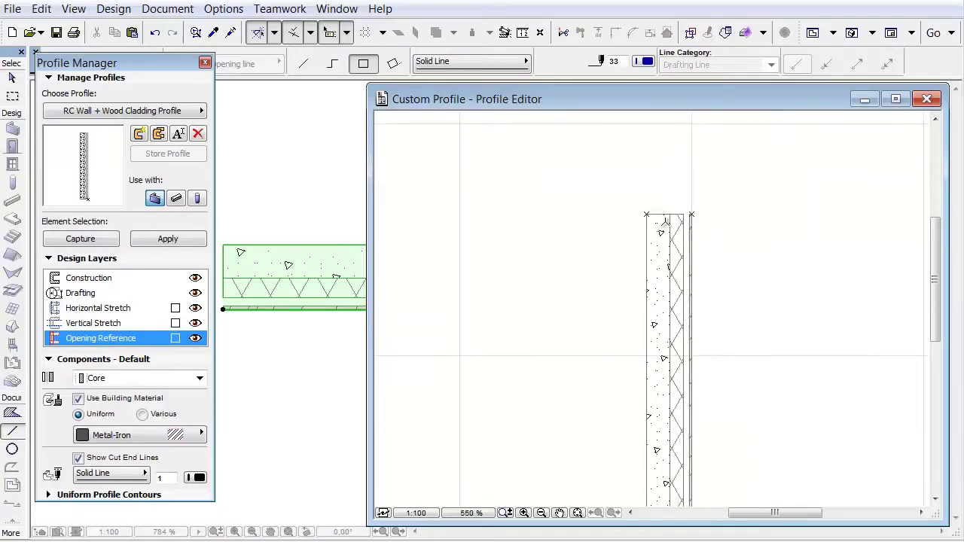
middle_drag(597, 219, 589, 220)
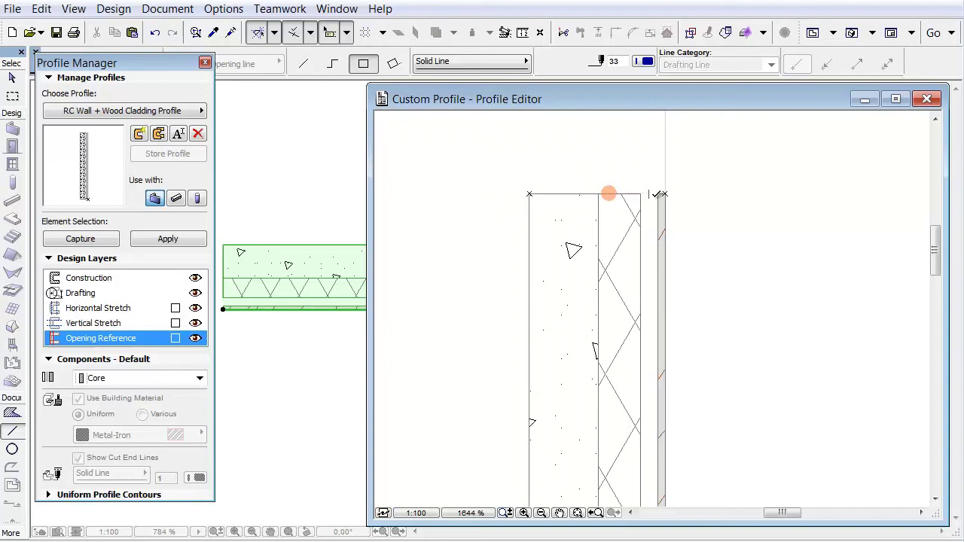
key(Escape)
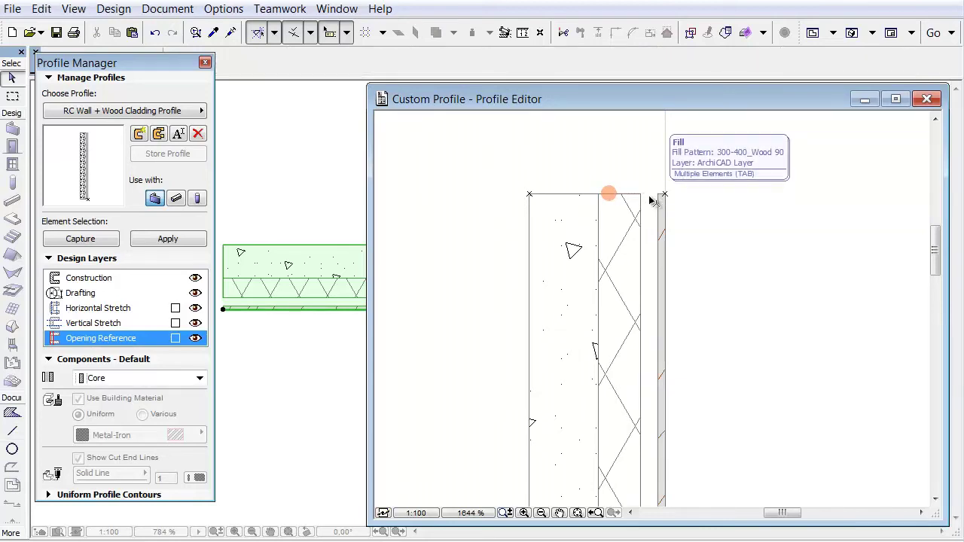
scroll(648, 197, up, 2)
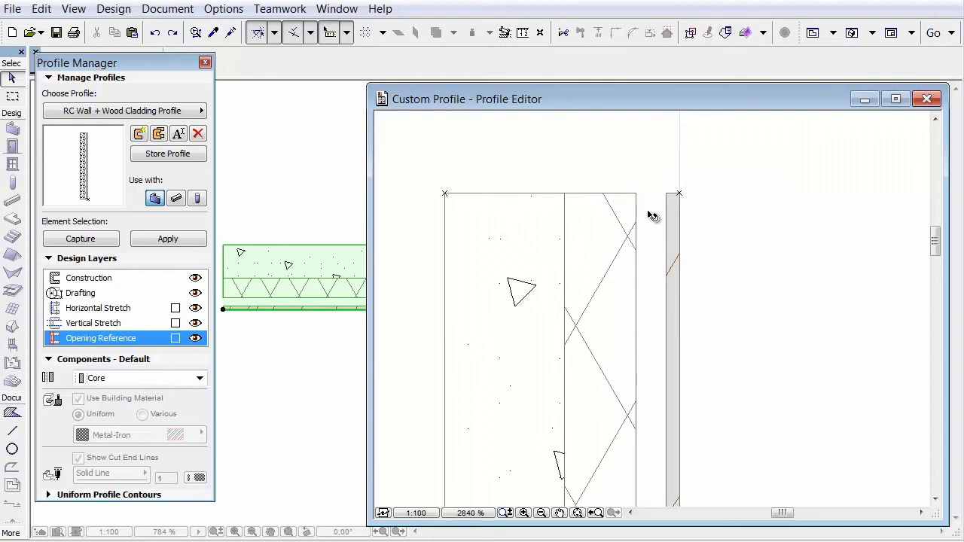
- Select the air-space fill at its top corner and open Custom Edge Settings for that edge
click(653, 216)
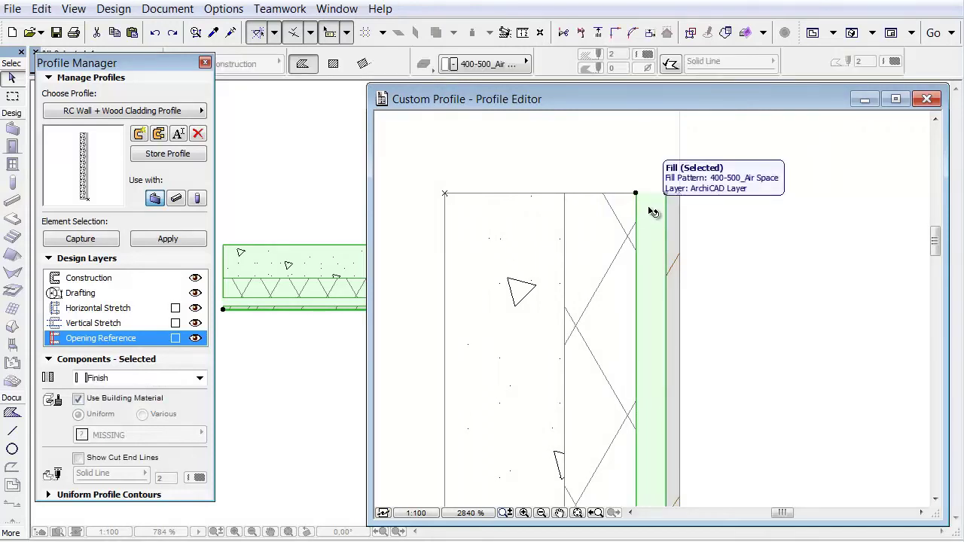
click(644, 195)
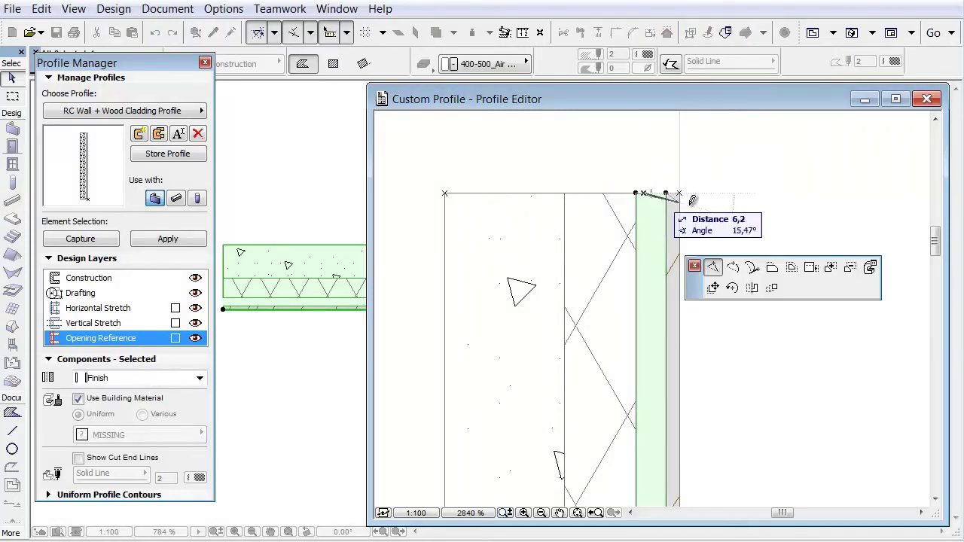
click(870, 269)
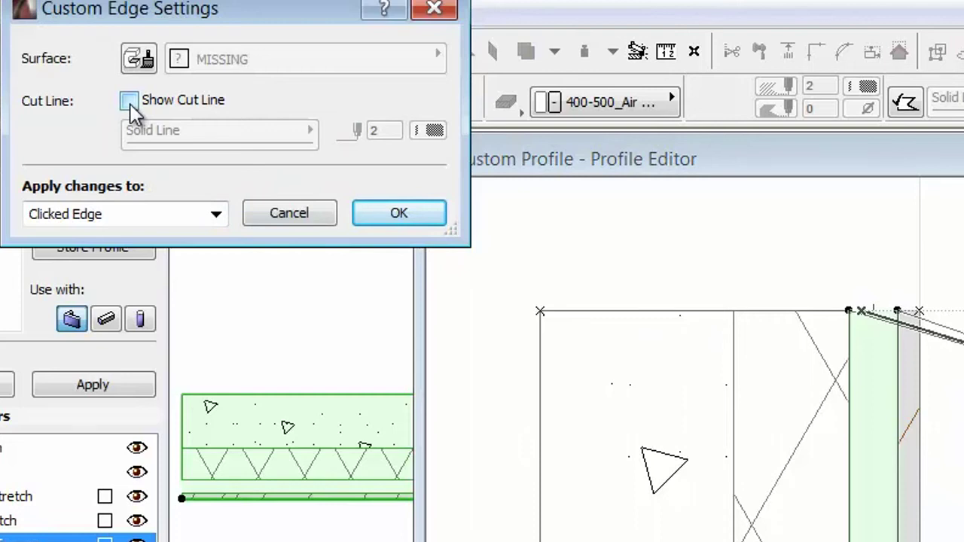
- Show the edge's cut line as a solid line, applied only to the clicked edge
click(129, 100)
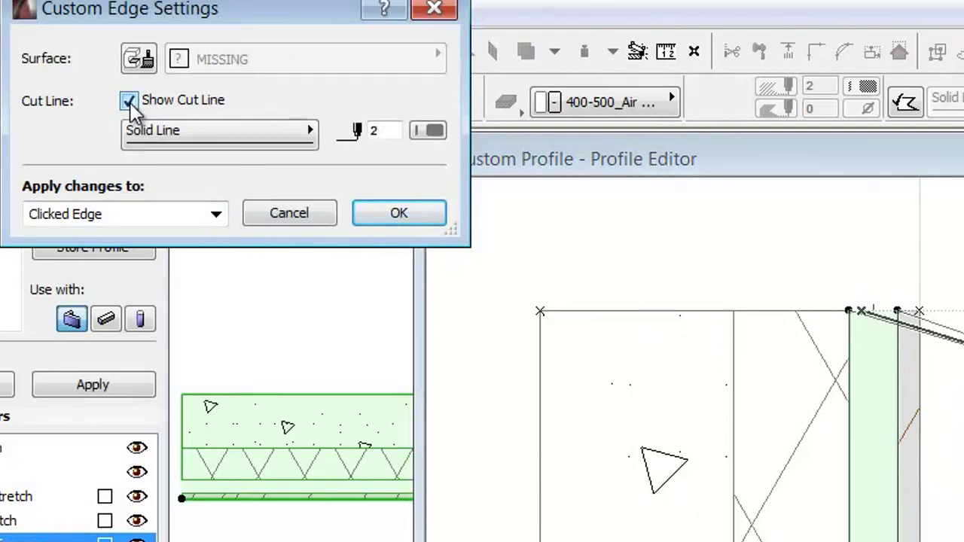
click(245, 139)
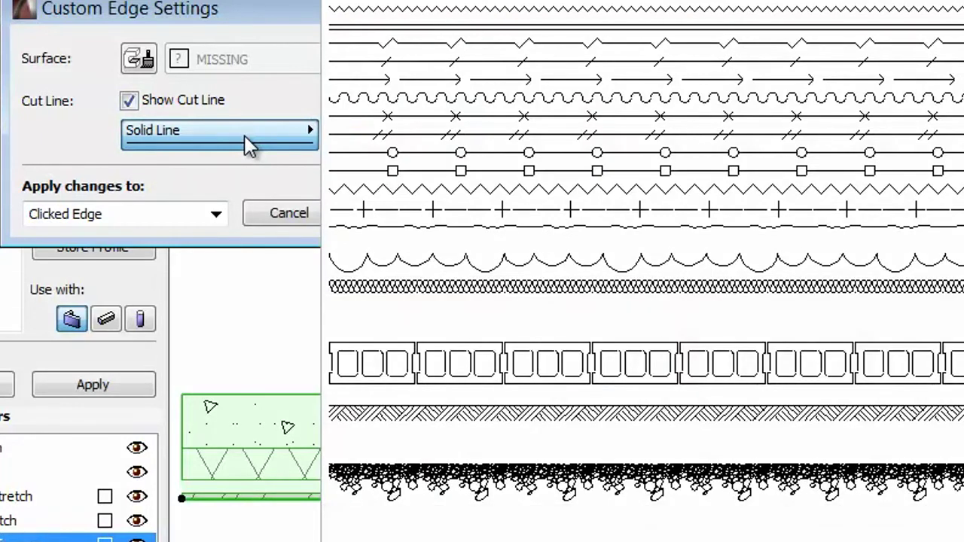
click(244, 135)
click(216, 214)
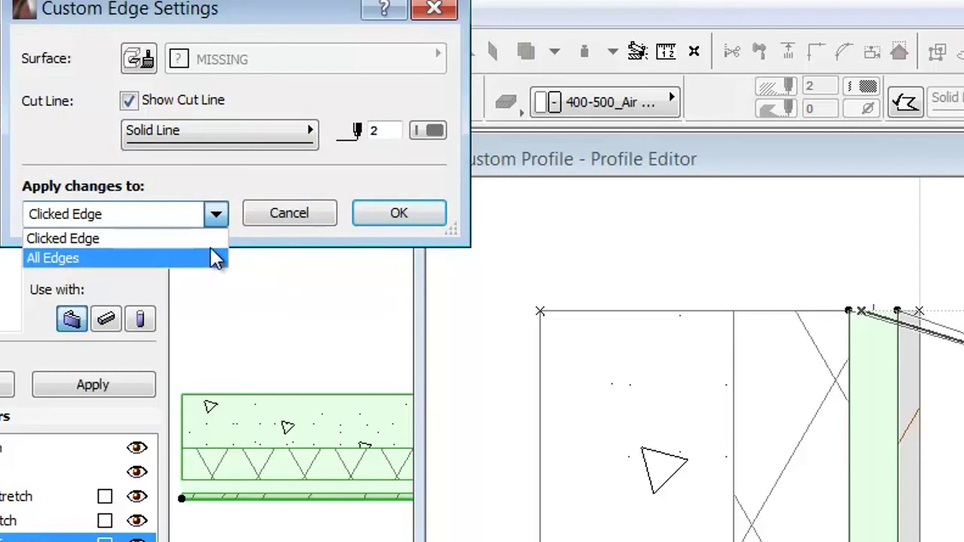
click(211, 238)
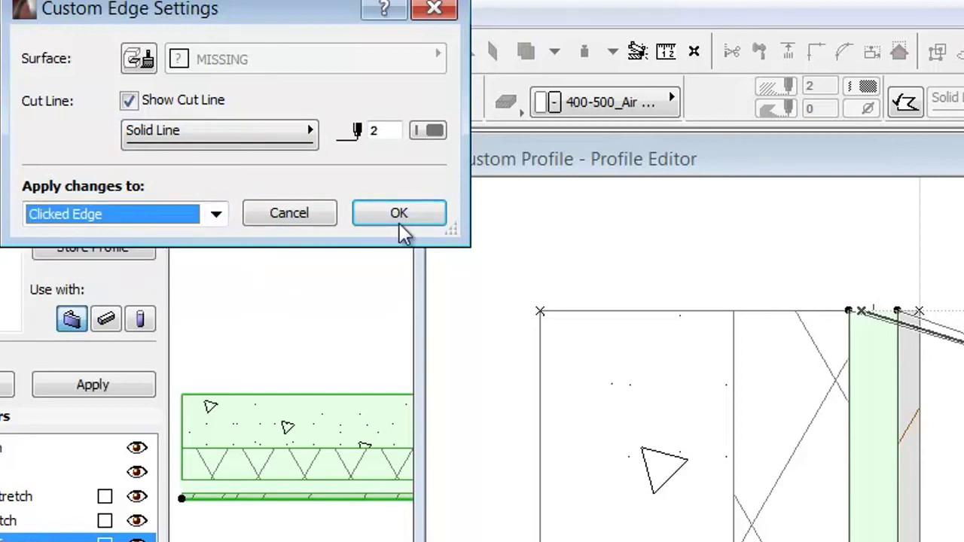
click(422, 214)
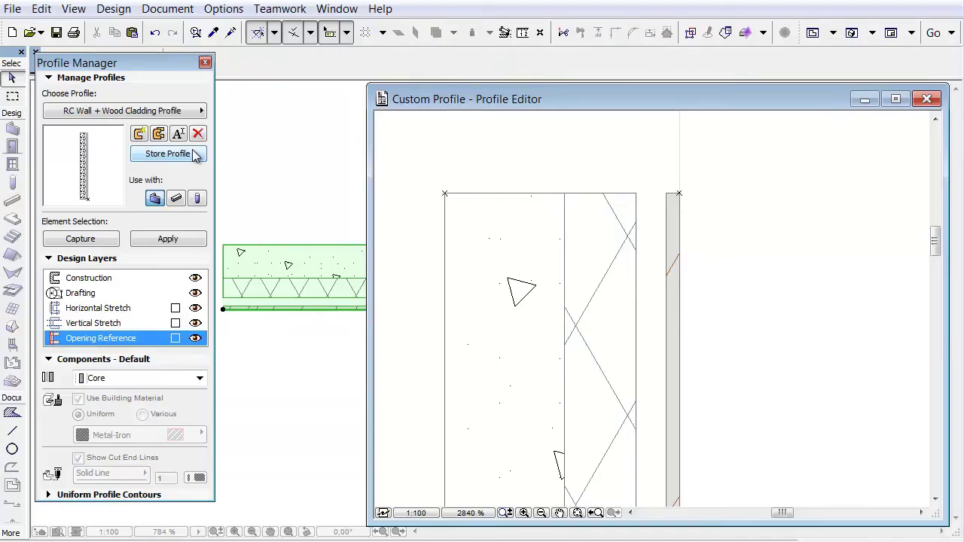
- Store the edited wall profile and close the profile editing windows
click(168, 154)
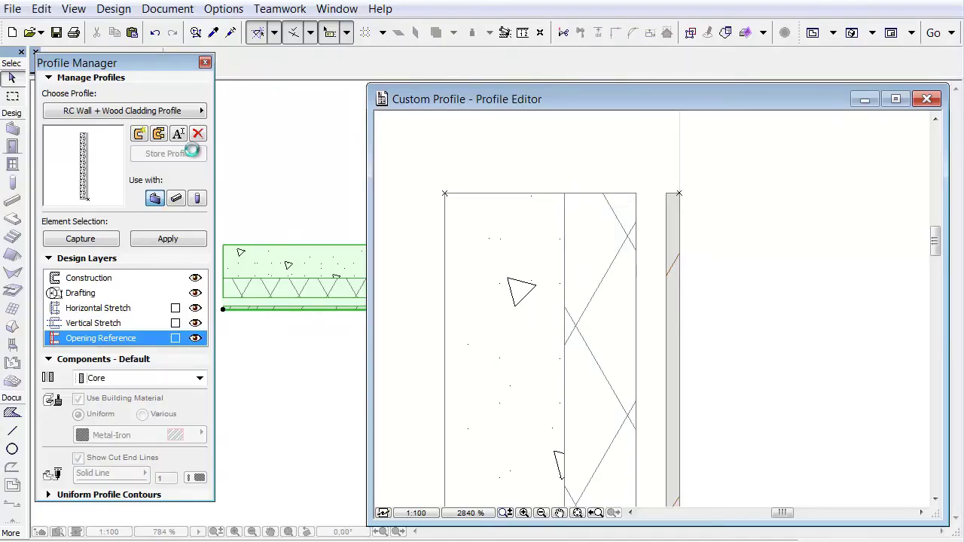
click(205, 62)
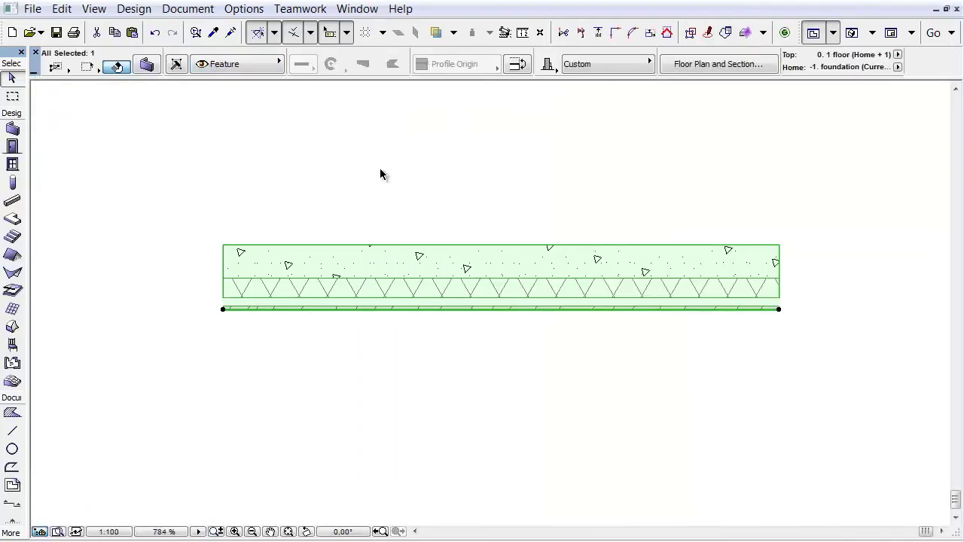
click(380, 168)
- Assign 'RC Wall + Wood Cladding Profile' to the wall and start a section line above it
click(12, 503)
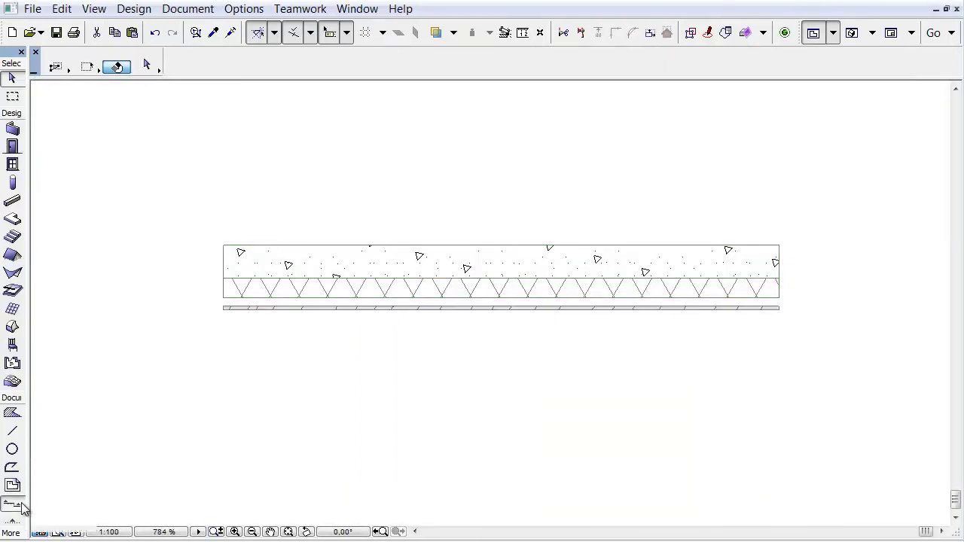
shift+click(648, 251)
click(606, 65)
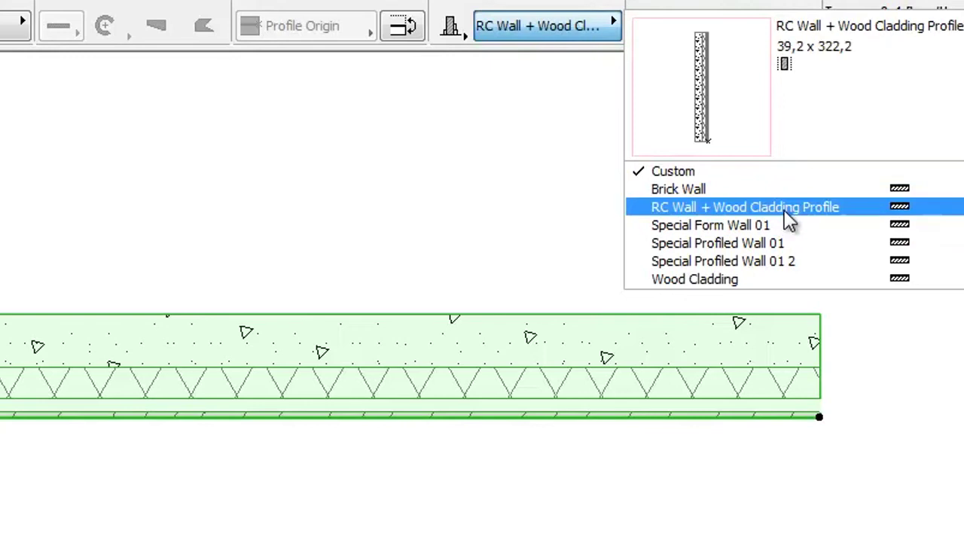
click(786, 208)
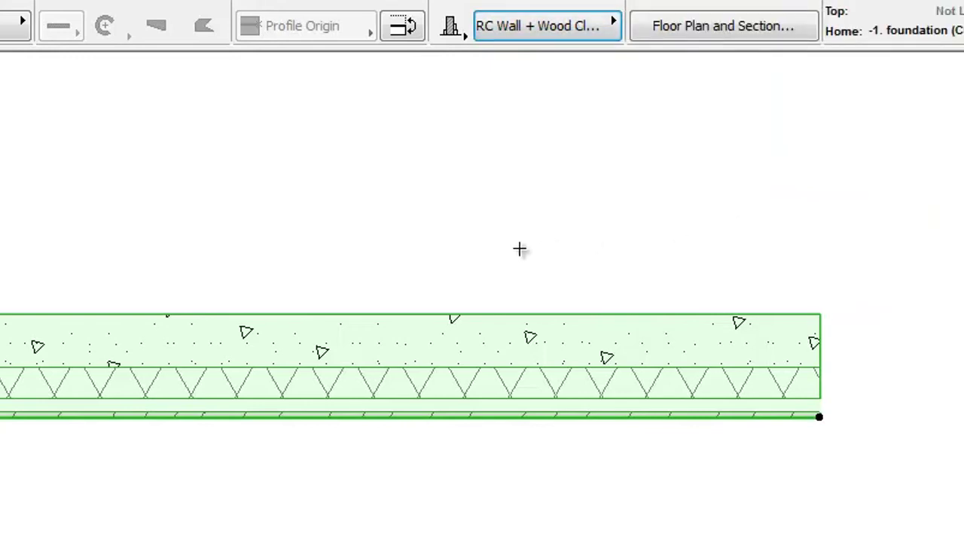
click(236, 181)
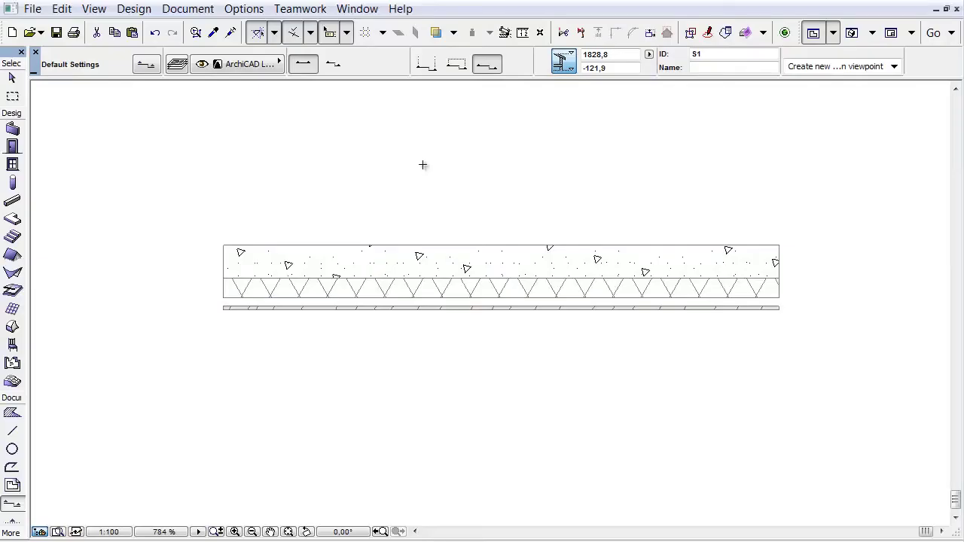
- Finish section S1 below the wall, set its viewing direction, and zoom to the wall's top end
click(425, 368)
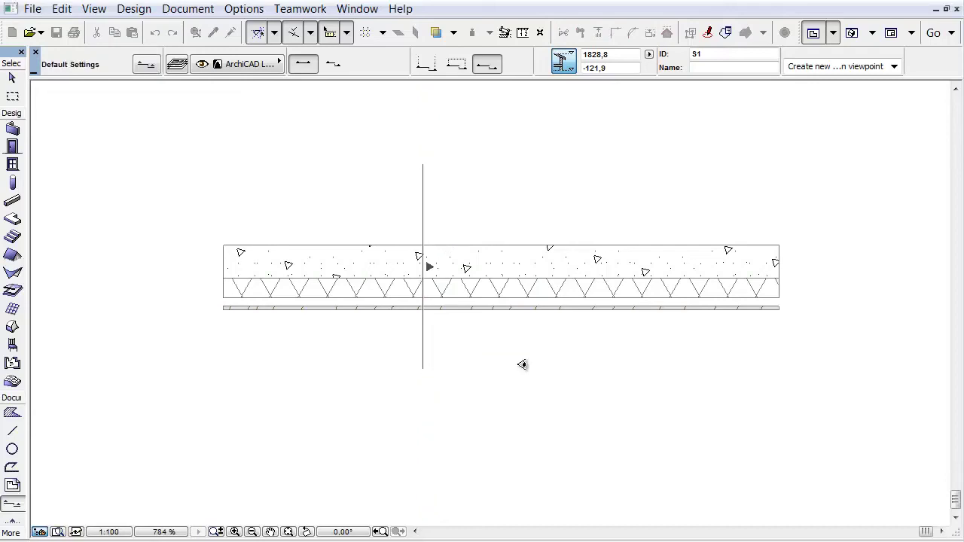
click(520, 365)
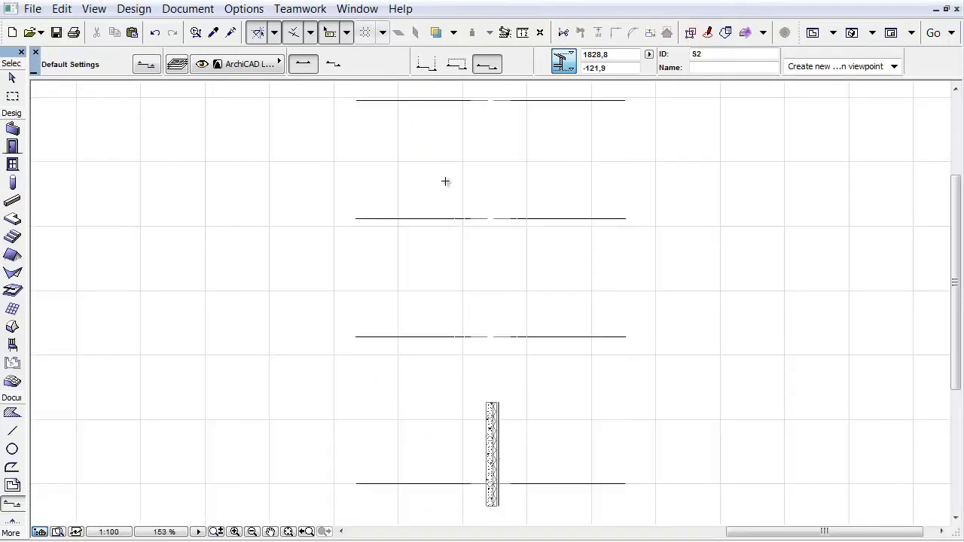
scroll(500, 417, up, 8)
middle_drag(523, 363, 523, 273)
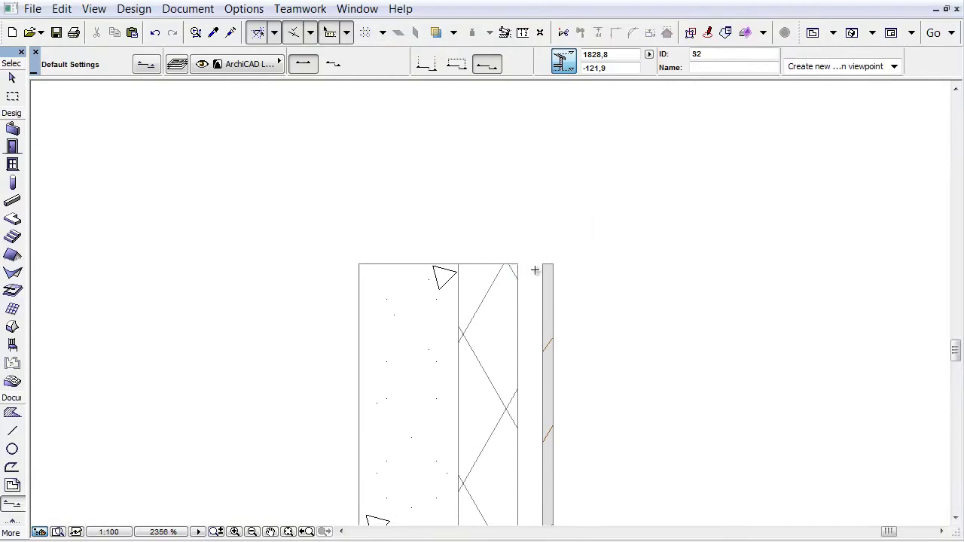
click(541, 229)
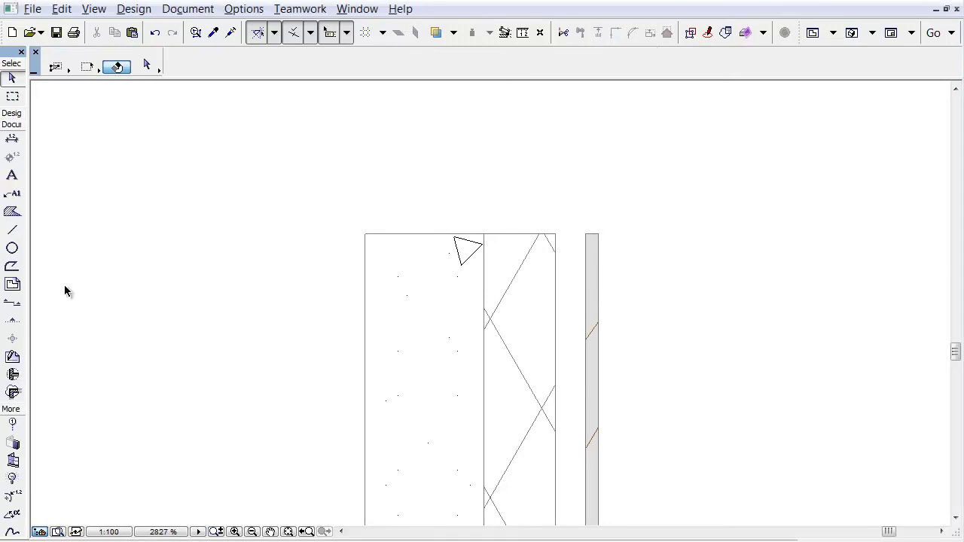
- Uncheck 'Dimension only the Core of Walls and Slabs' in the dimension default settings
click(12, 141)
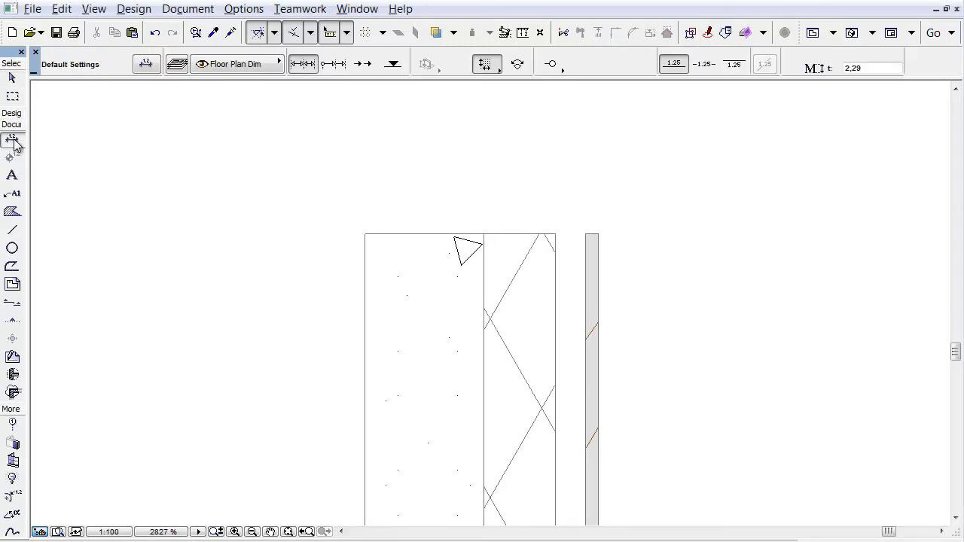
double_click(12, 141)
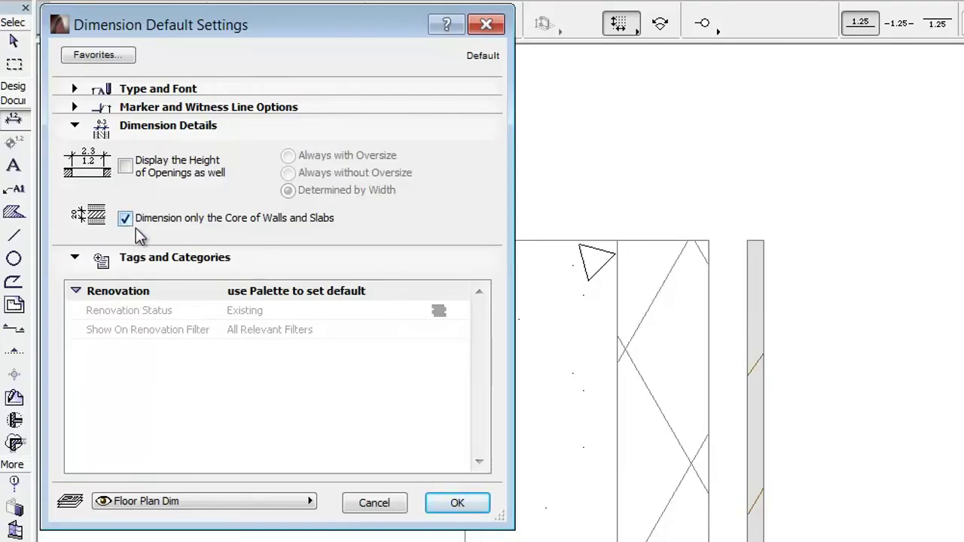
click(125, 219)
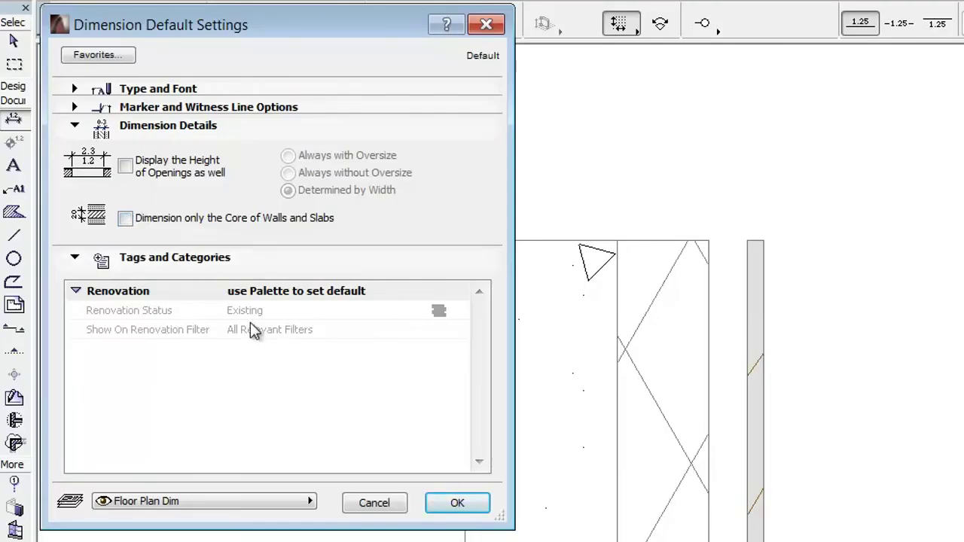
click(475, 506)
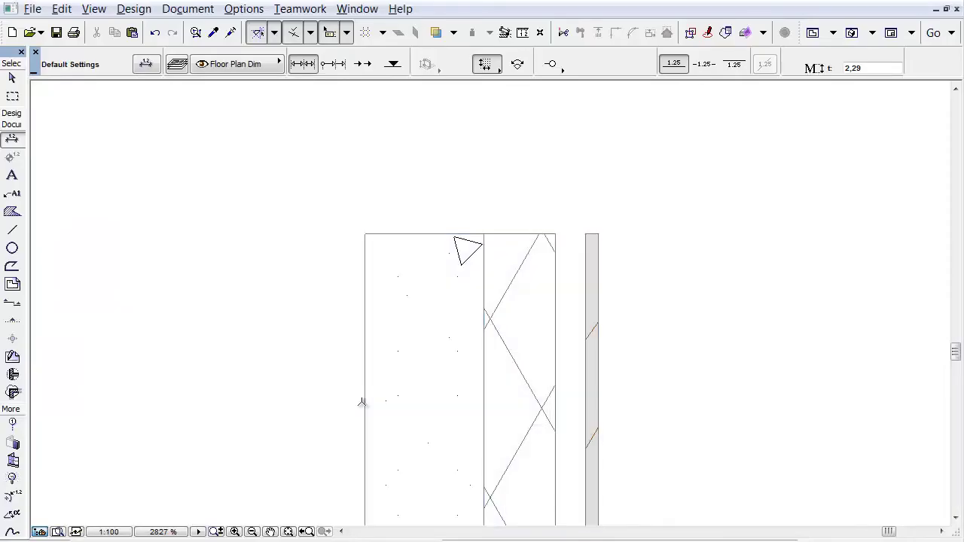
- Dimension the full 39 wall thickness from the inner face to the cladding's outer face
click(364, 399)
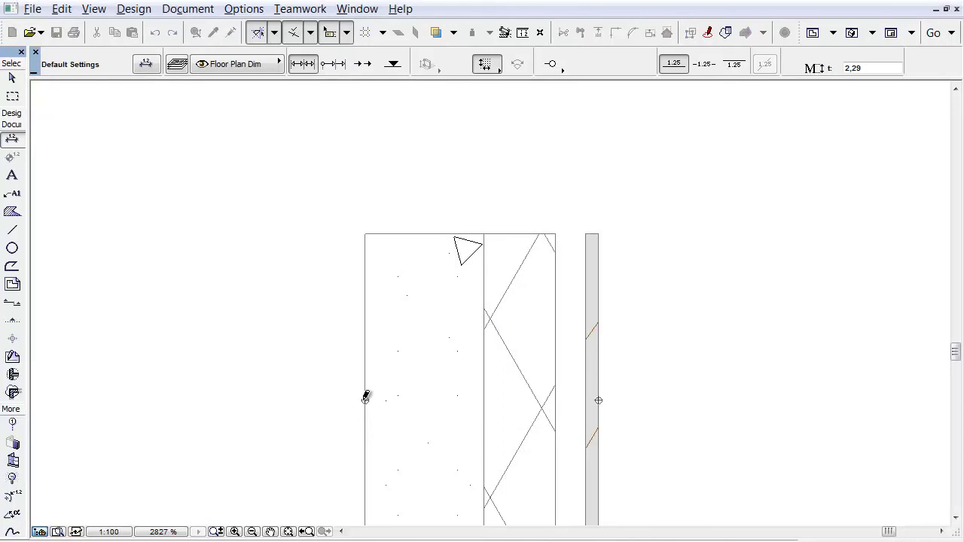
double_click(463, 195)
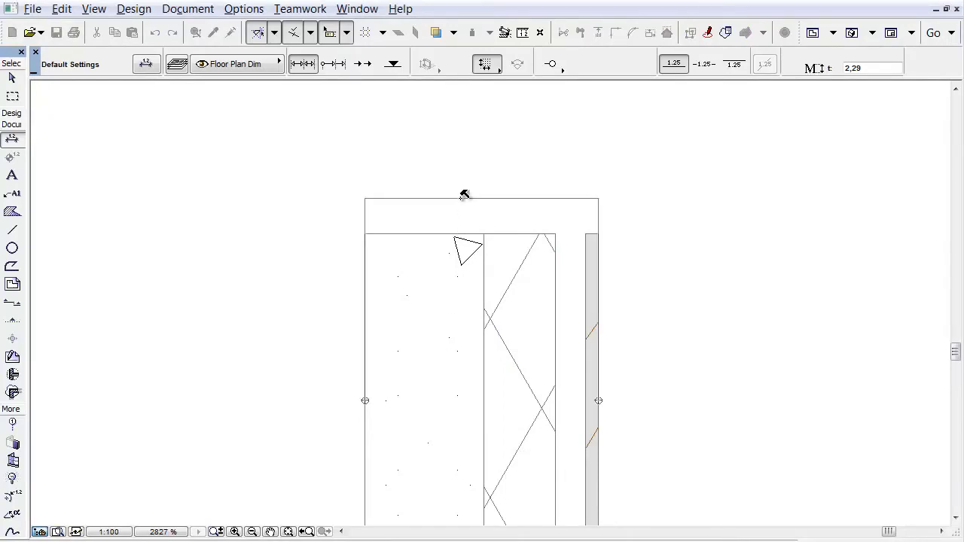
click(462, 439)
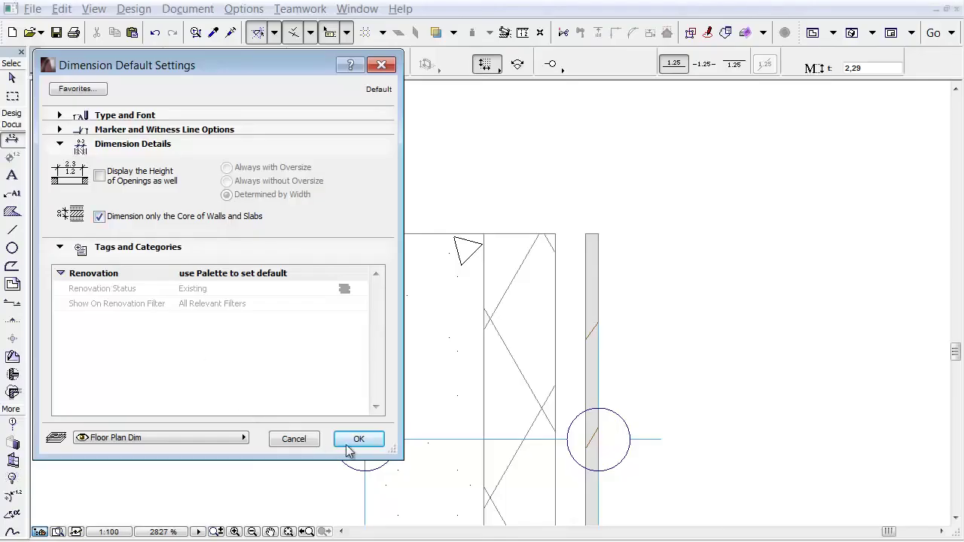
- Re-enable core-only dimensioning and pick the wall's inner face to start a core dimension
click(355, 442)
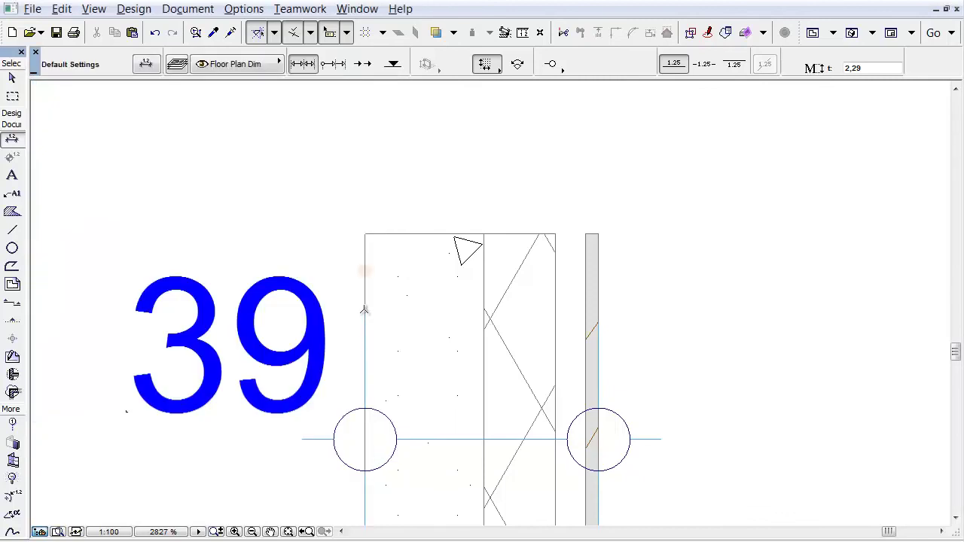
click(365, 309)
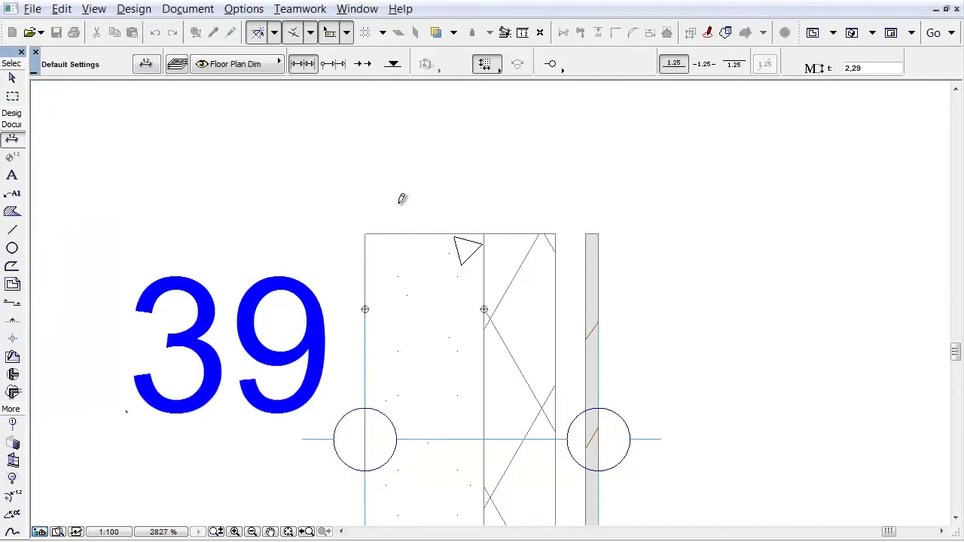